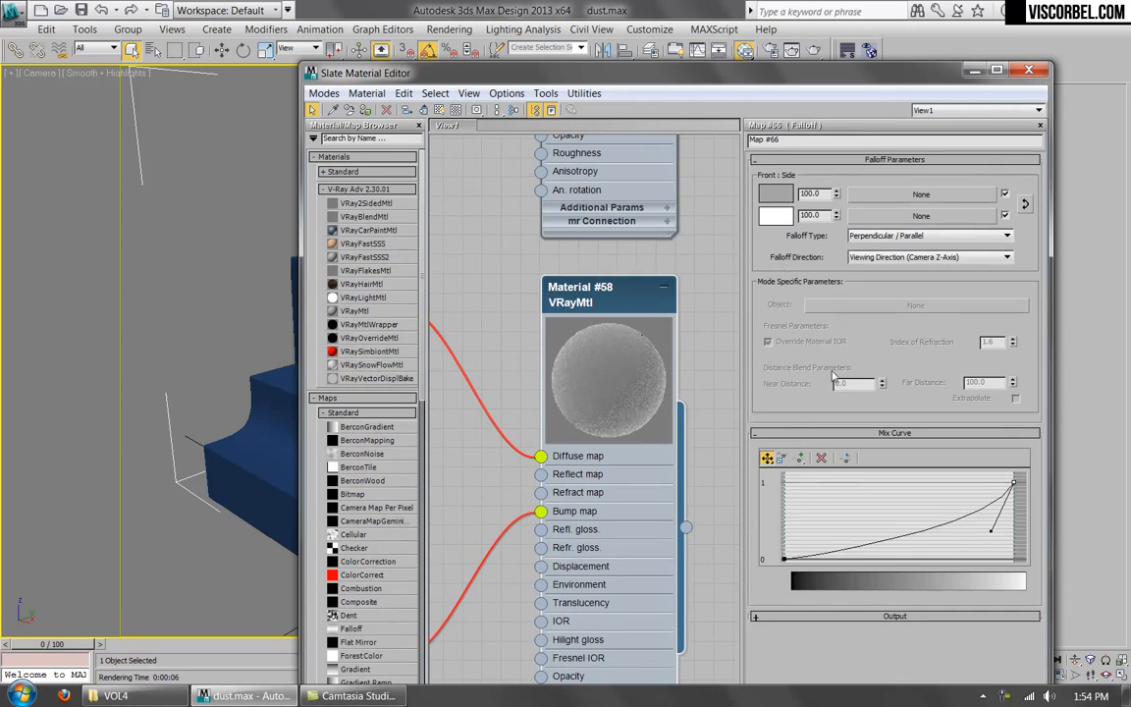
Step: Review the roughness and map slots of Material #58 and its connected Falloff and BerconNoise maps
{"action": "left_click", "coordinate": [601, 307]}
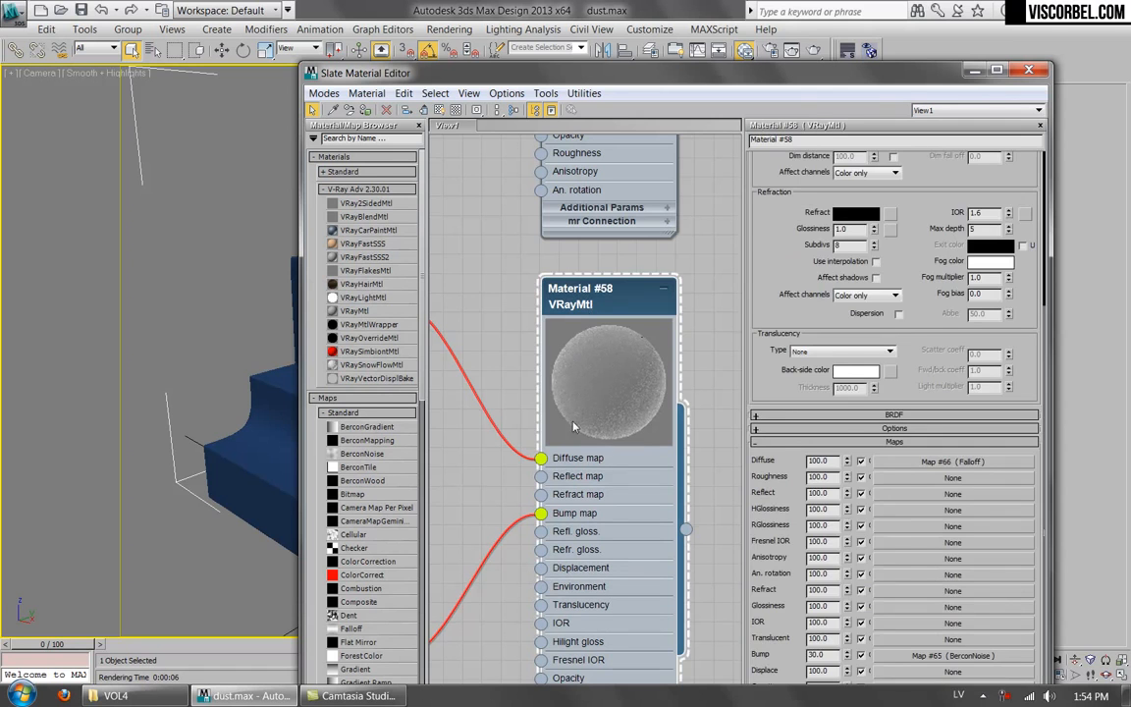
{"action": "left_click_drag", "start_coordinate": [767, 225], "coordinate": [779, 429]}
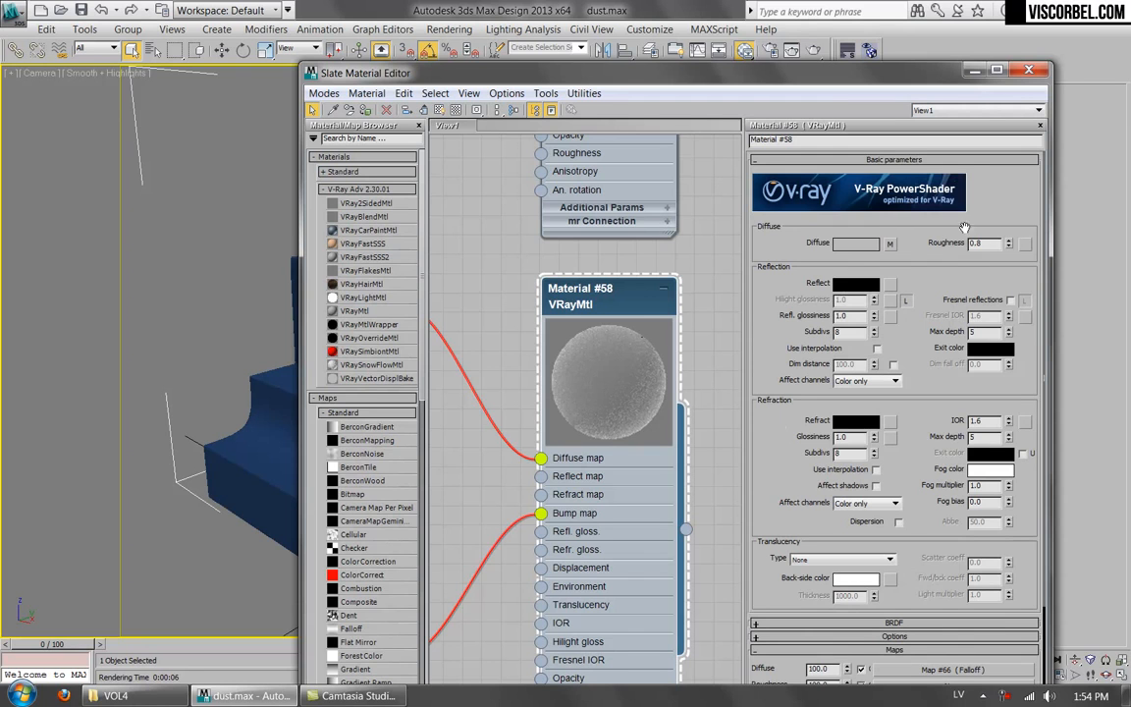
{"action": "left_click_drag", "start_coordinate": [991, 242], "coordinate": [931, 242]}
{"action": "type", "text": "0"}
{"action": "key", "text": "Return"}
{"action": "type", "text": "1"}
{"action": "scroll", "coordinate": [770, 244], "scroll_direction": "down", "scroll_amount": 5}
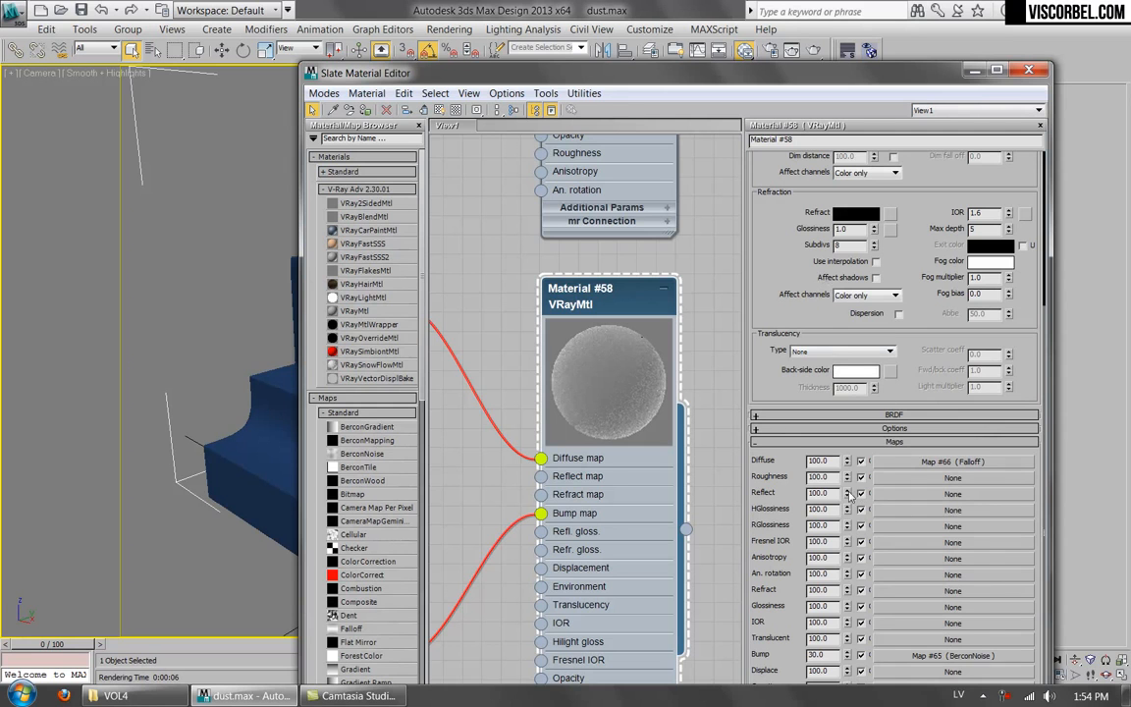
{"action": "middle_click_drag", "start_coordinate": [428, 389], "coordinate": [564, 301]}
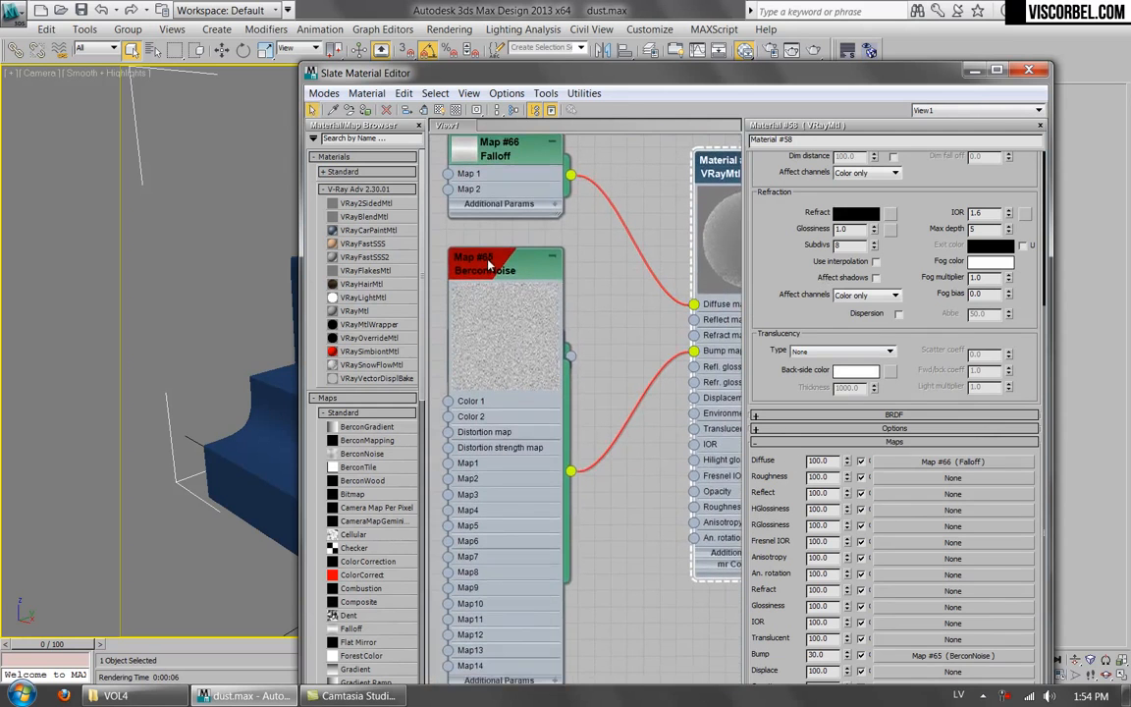
{"action": "scroll", "coordinate": [664, 324], "scroll_direction": "up", "scroll_amount": 2}
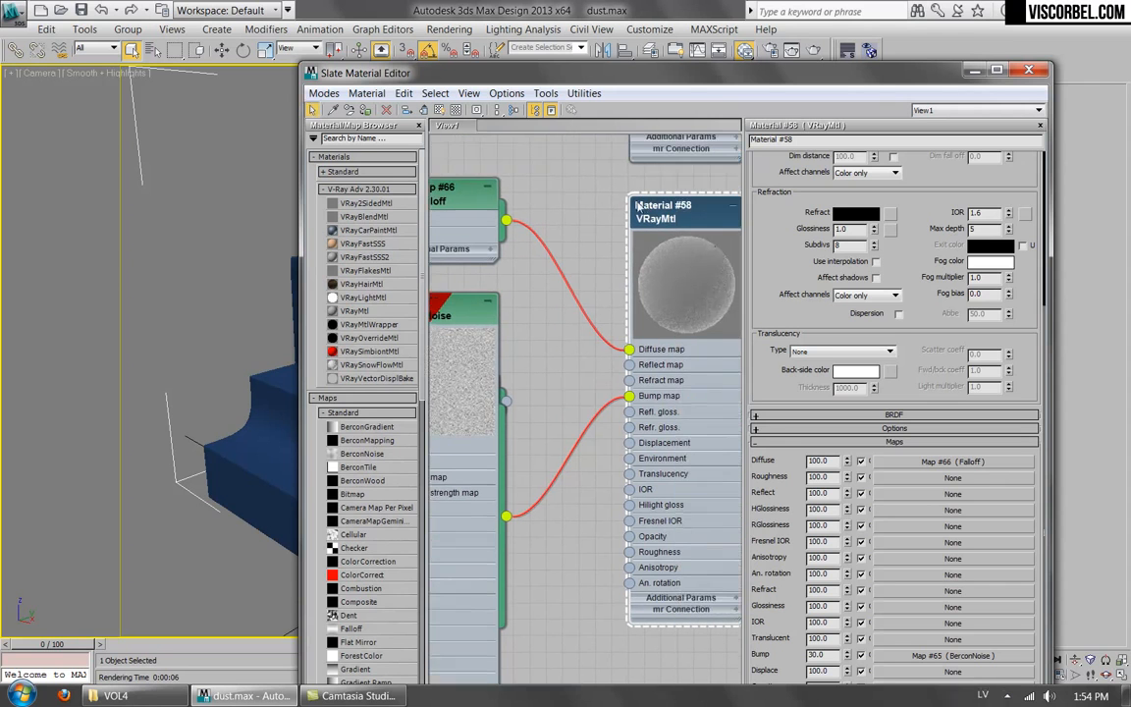
{"action": "scroll", "coordinate": [638, 364], "scroll_direction": "up", "scroll_amount": 3}
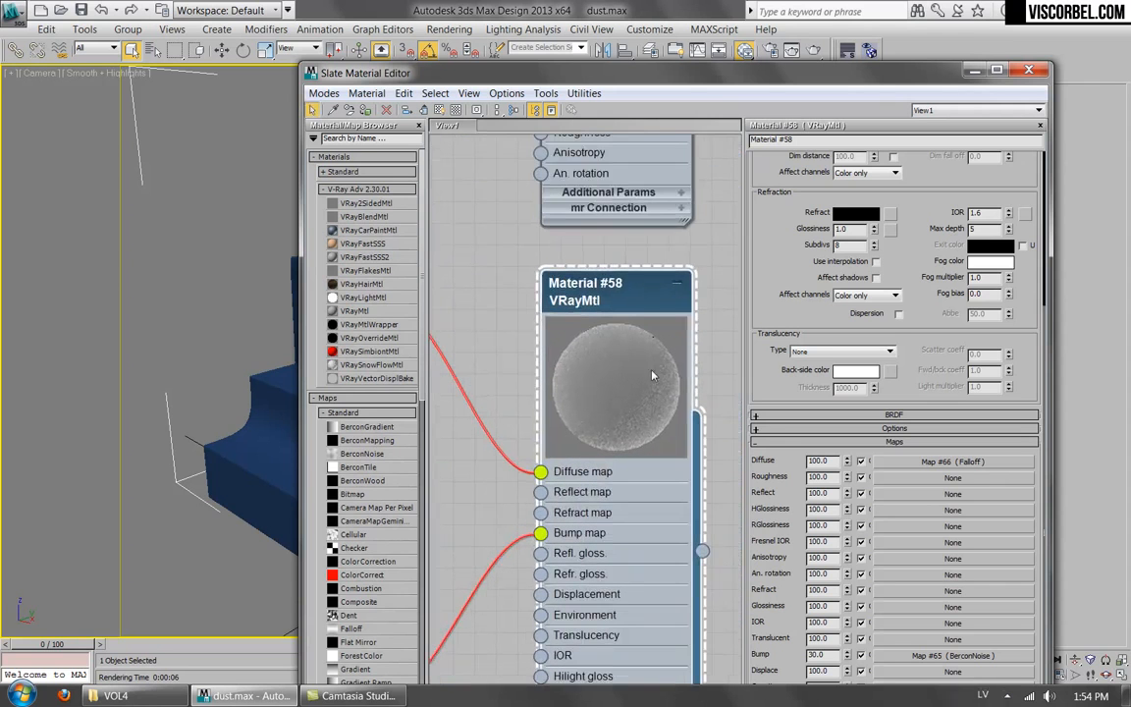
Step: Add a VRayBlendMtl node beside the blue Material #57 and the grey Material #58
{"action": "middle_click_drag", "start_coordinate": [583, 292], "coordinate": [554, 329]}
{"action": "scroll", "coordinate": [520, 312], "scroll_direction": "down", "scroll_amount": 2}
{"action": "middle_click_drag", "start_coordinate": [587, 194], "coordinate": [544, 388]}
{"action": "scroll", "coordinate": [545, 378], "scroll_direction": "down", "scroll_amount": 1}
{"action": "scroll", "coordinate": [567, 283], "scroll_direction": "down", "scroll_amount": 1}
{"action": "middle_click_drag", "start_coordinate": [568, 262], "coordinate": [578, 312]}
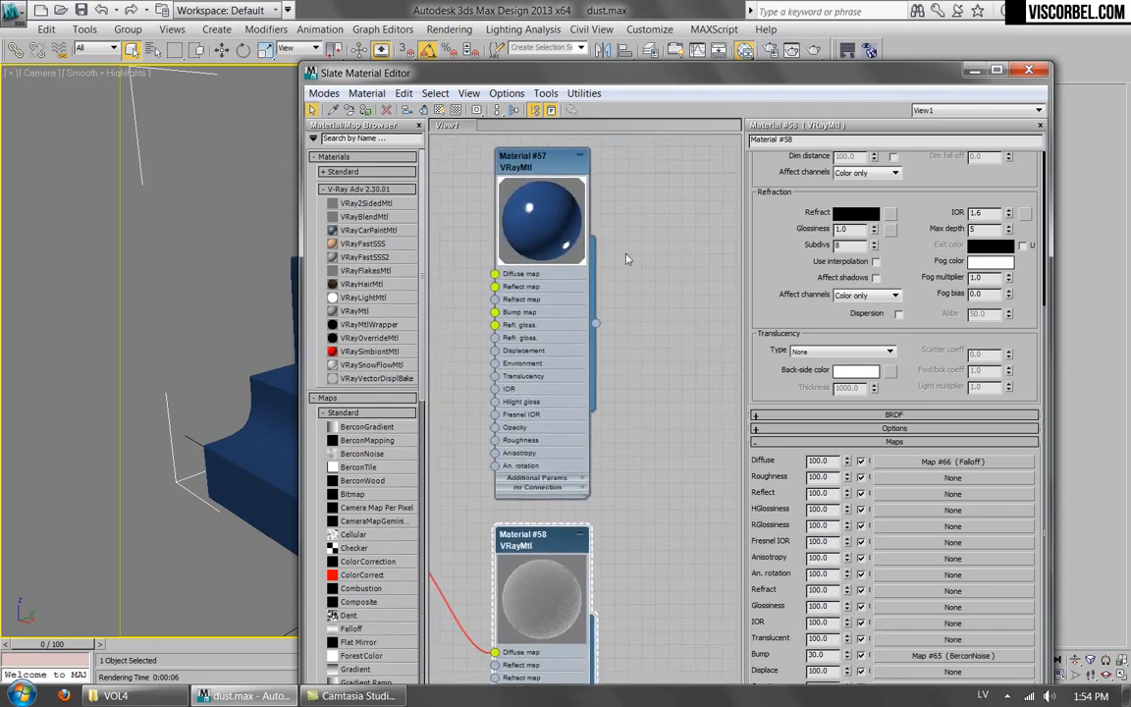
{"action": "middle_click_drag", "start_coordinate": [680, 399], "coordinate": [675, 386]}
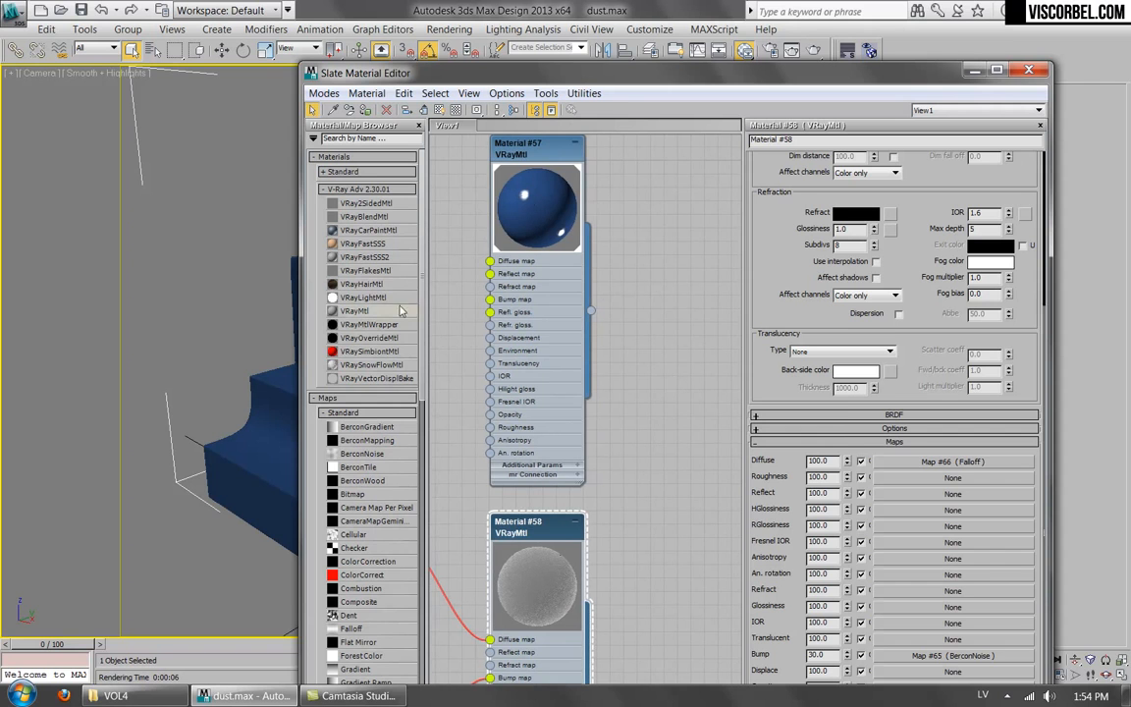
{"action": "right_click", "coordinate": [699, 382]}
{"action": "mouse_move", "coordinate": [721, 391]}
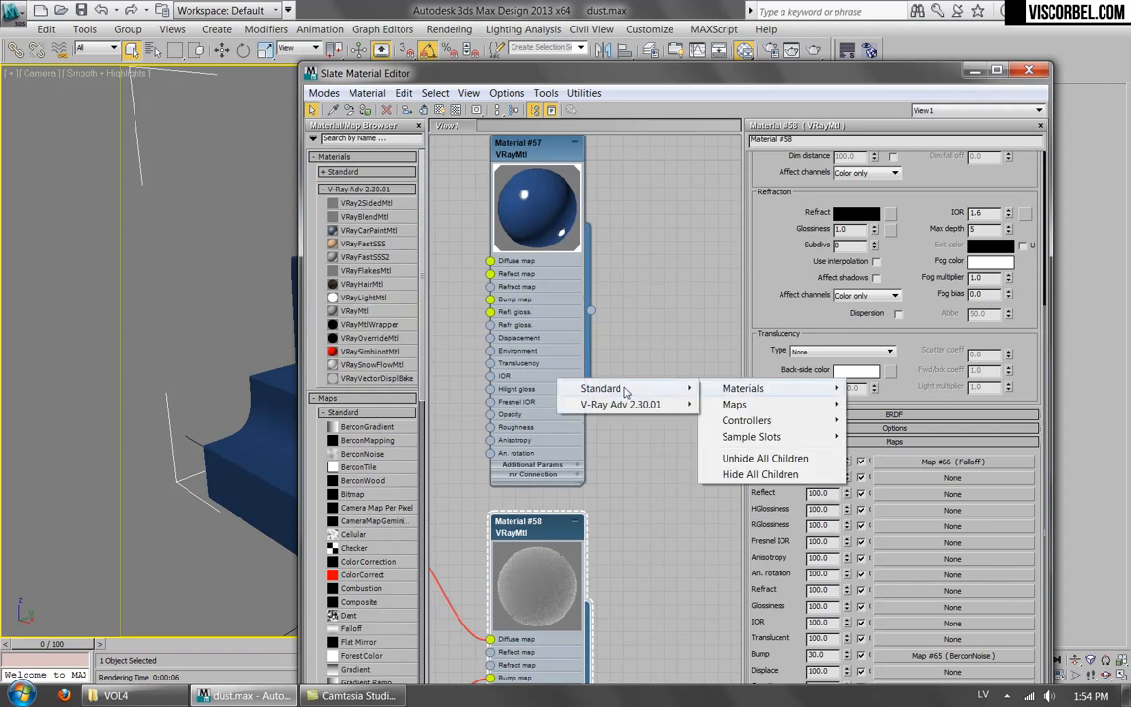
{"action": "mouse_move", "coordinate": [619, 403]}
{"action": "left_click", "coordinate": [490, 420]}
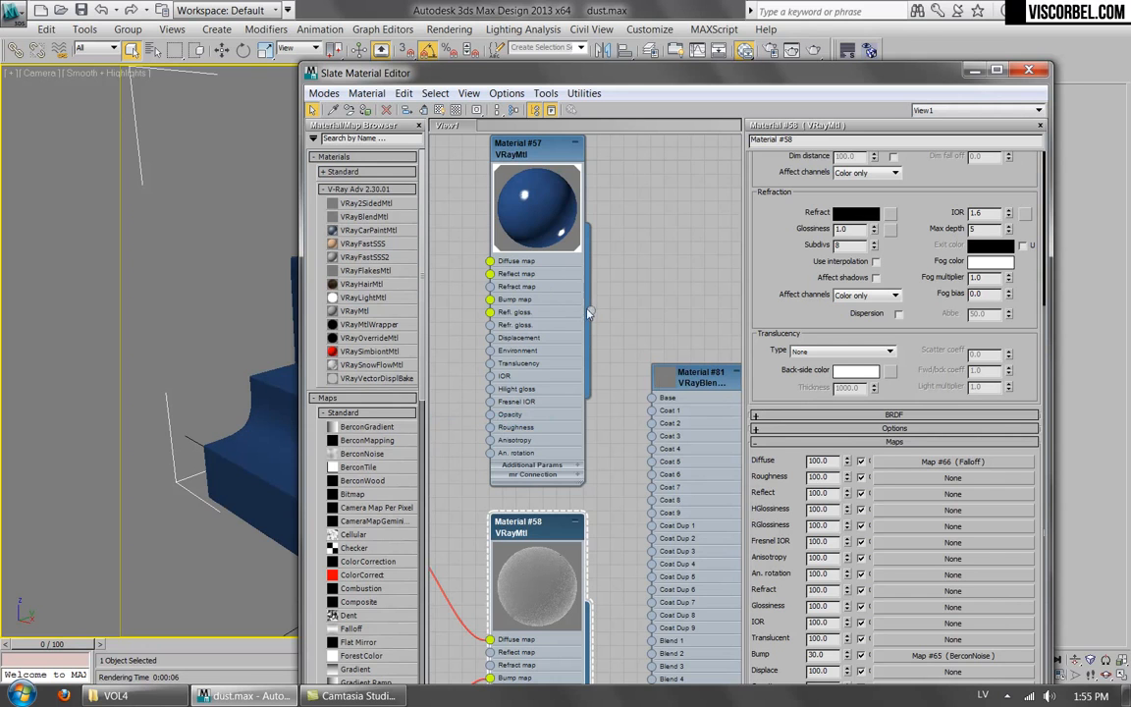
Step: Connect the blue Material #57 to the blend material's Base and the grey Material #58 to Coat 1
{"action": "left_click_drag", "start_coordinate": [592, 315], "coordinate": [654, 400]}
{"action": "middle_click_drag", "start_coordinate": [611, 432], "coordinate": [590, 332]}
{"action": "left_click_drag", "start_coordinate": [571, 590], "coordinate": [631, 311]}
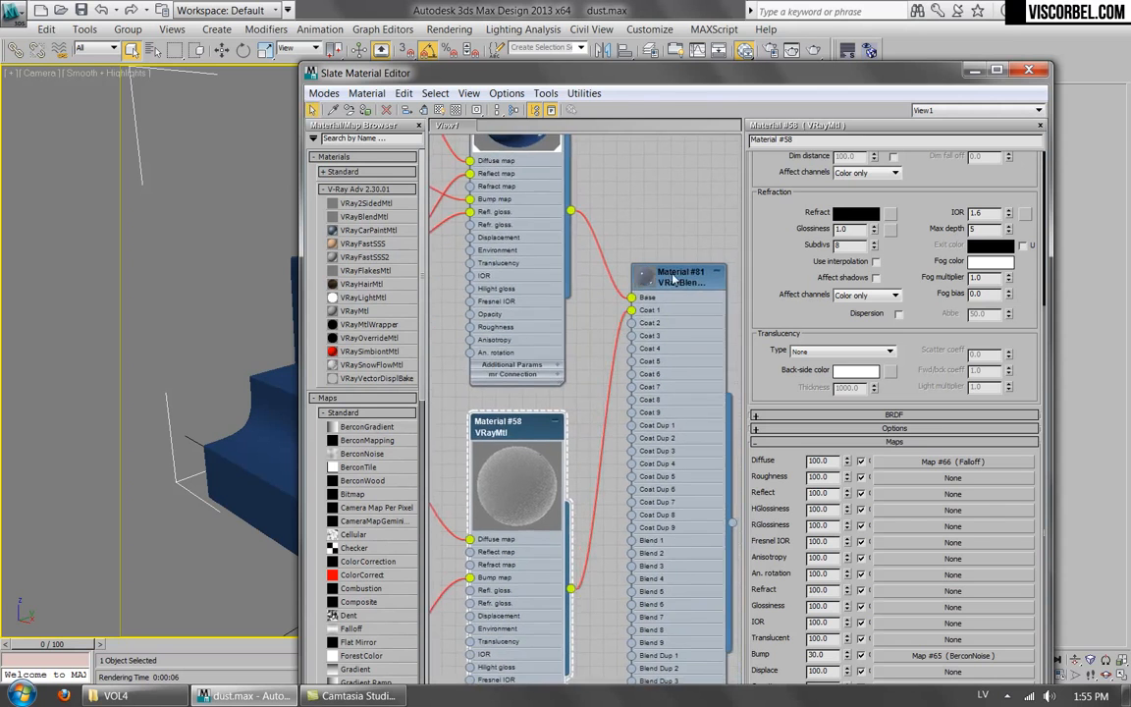
Step: Assign a Falloff map as the blend amount of the first coat in the VRayBlendMtl
{"action": "double_click", "coordinate": [673, 278]}
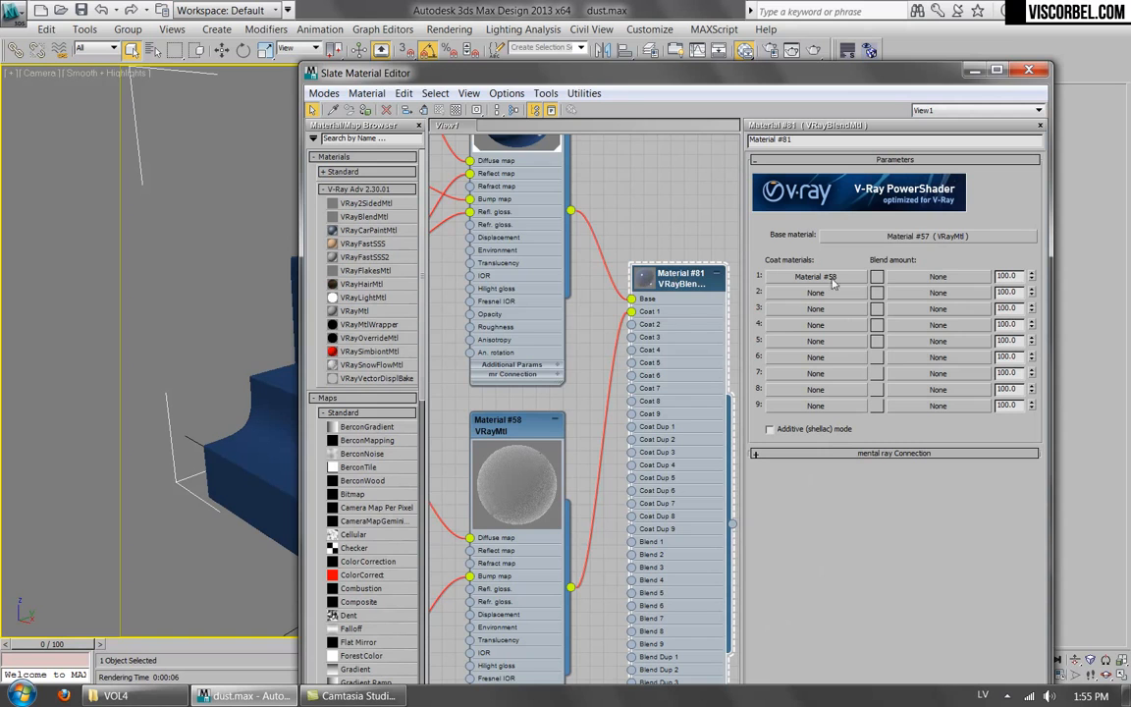
{"action": "left_click", "coordinate": [924, 279]}
{"action": "double_click", "coordinate": [549, 364]}
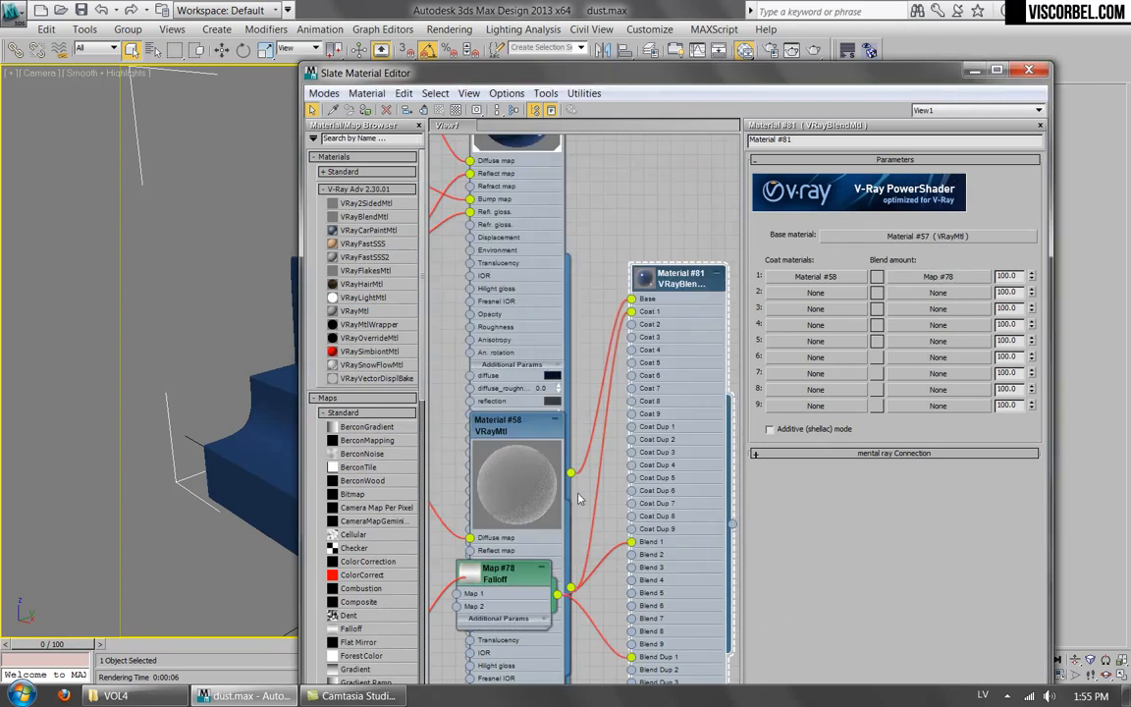
Step: Move the new Falloff node clear of Material #58 and lay out the blend material's children
{"action": "middle_click_drag", "start_coordinate": [509, 593], "coordinate": [504, 450]}
{"action": "left_click_drag", "start_coordinate": [489, 431], "coordinate": [567, 246]}
{"action": "middle_click_drag", "start_coordinate": [685, 150], "coordinate": [682, 226]}
{"action": "right_click", "coordinate": [682, 226]}
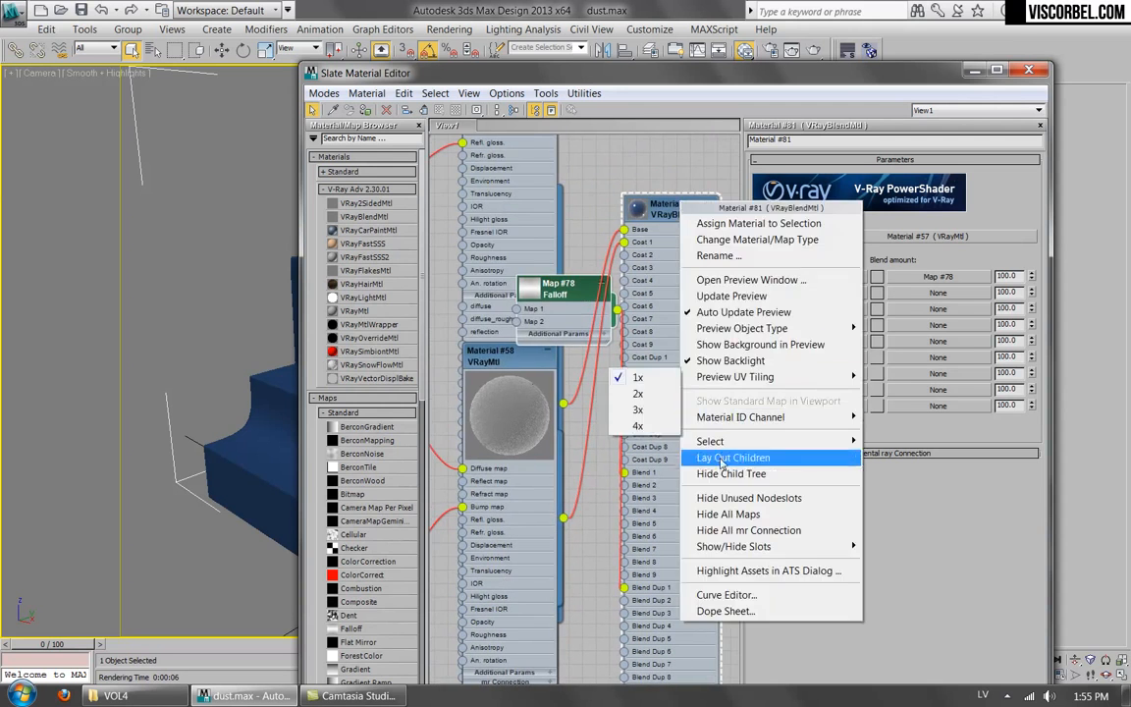
{"action": "left_click", "coordinate": [718, 459]}
Step: Set the blend Falloff's type to Towards / Away and direction to World Z-Axis, and swap its colors so white comes first
{"action": "middle_click_drag", "start_coordinate": [589, 468], "coordinate": [614, 308]}
{"action": "scroll", "coordinate": [615, 307], "scroll_direction": "up", "scroll_amount": 1}
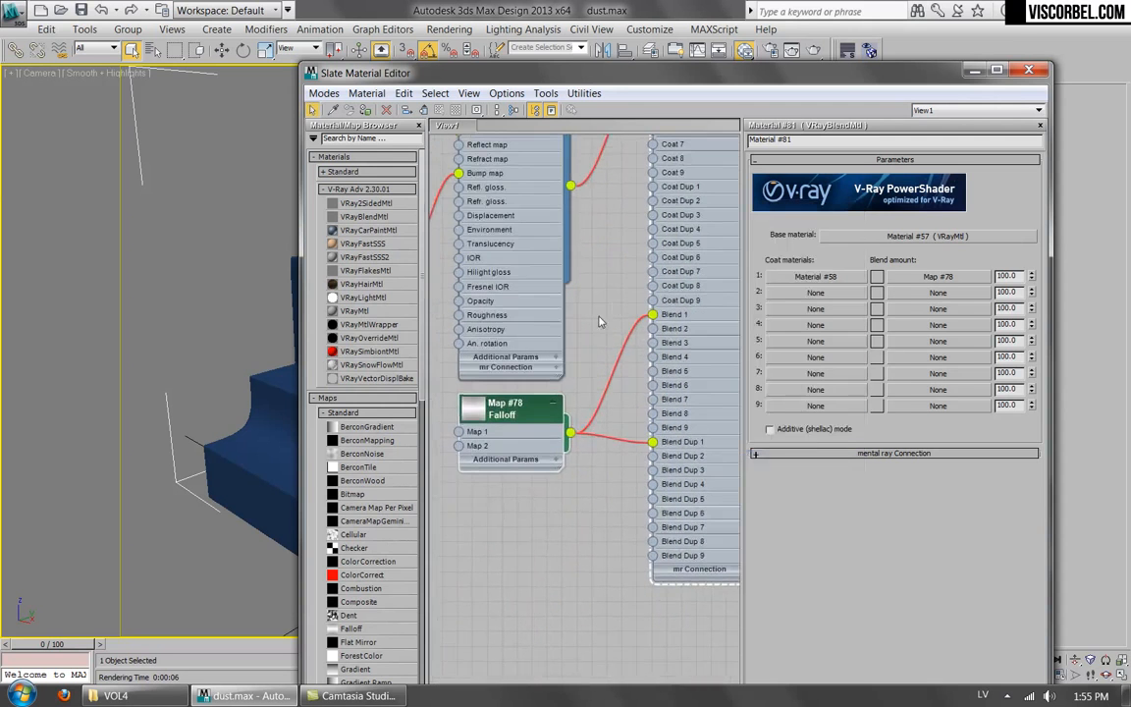
{"action": "double_click", "coordinate": [509, 414]}
{"action": "left_click", "coordinate": [924, 237]}
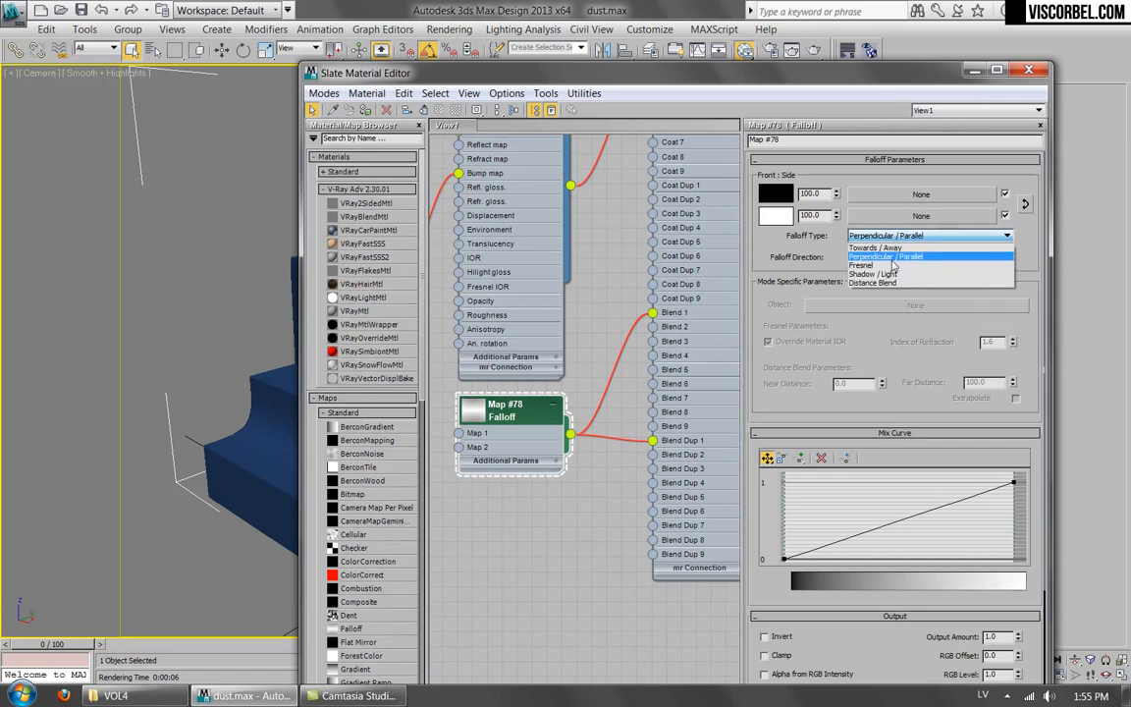
{"action": "left_click", "coordinate": [879, 260]}
{"action": "left_click", "coordinate": [878, 257]}
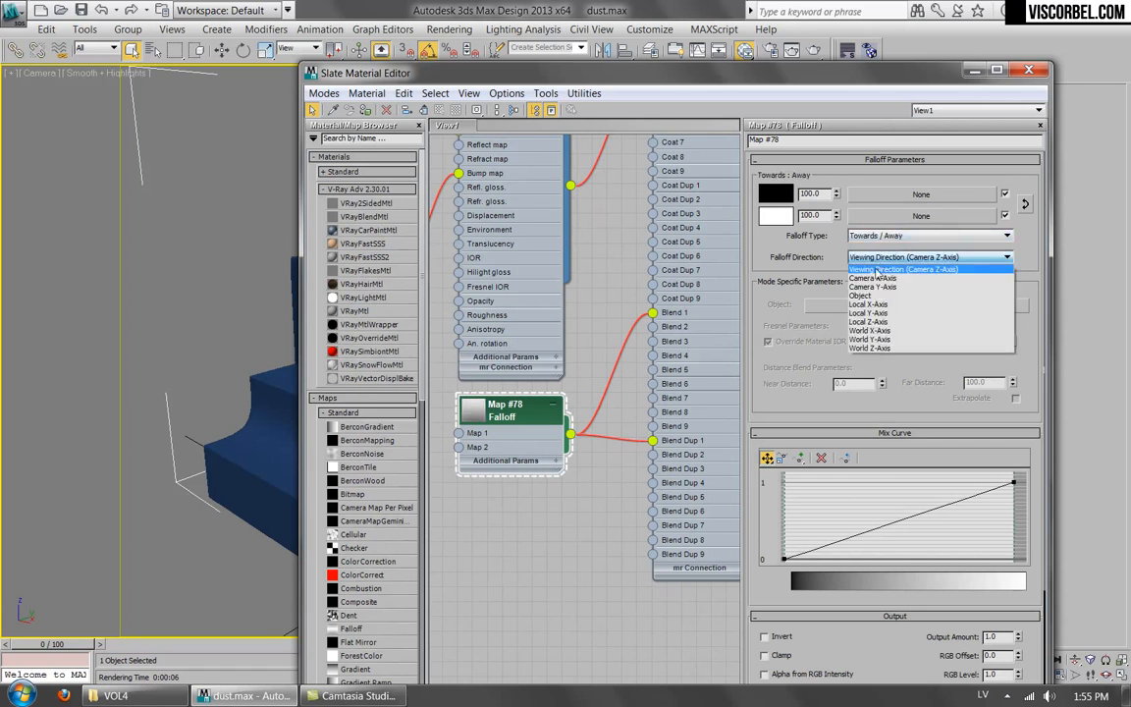
{"action": "left_click", "coordinate": [879, 319]}
{"action": "middle_click_drag", "start_coordinate": [600, 203], "coordinate": [572, 374]}
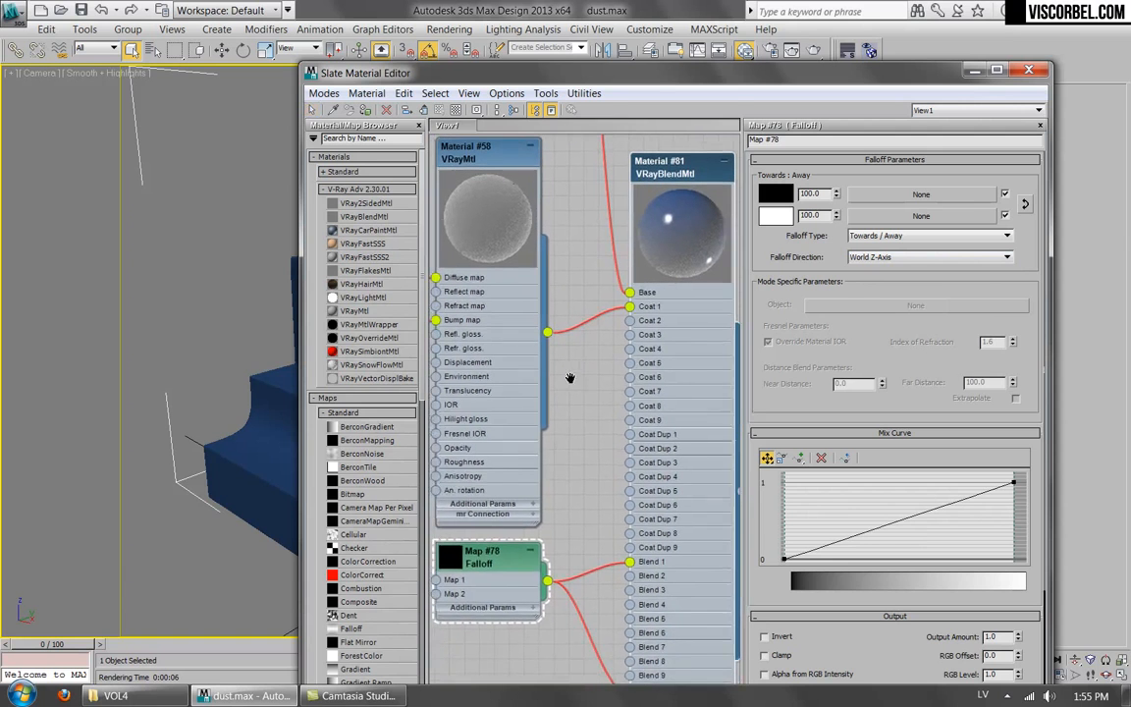
{"action": "left_click", "coordinate": [1024, 206]}
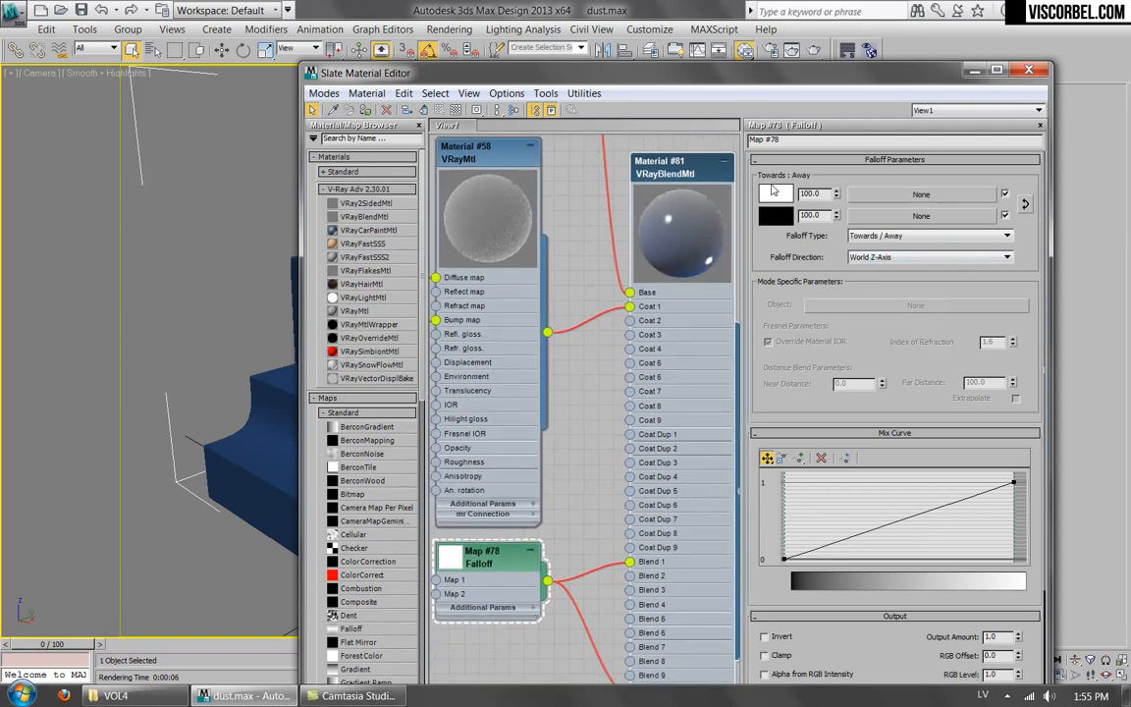
Step: Shape the Falloff mix curve with two added points, rising from 0 at about 10% of its width to 1 at about 42%
{"action": "scroll", "coordinate": [785, 373], "scroll_direction": "down", "scroll_amount": 2}
{"action": "left_click", "coordinate": [797, 393]}
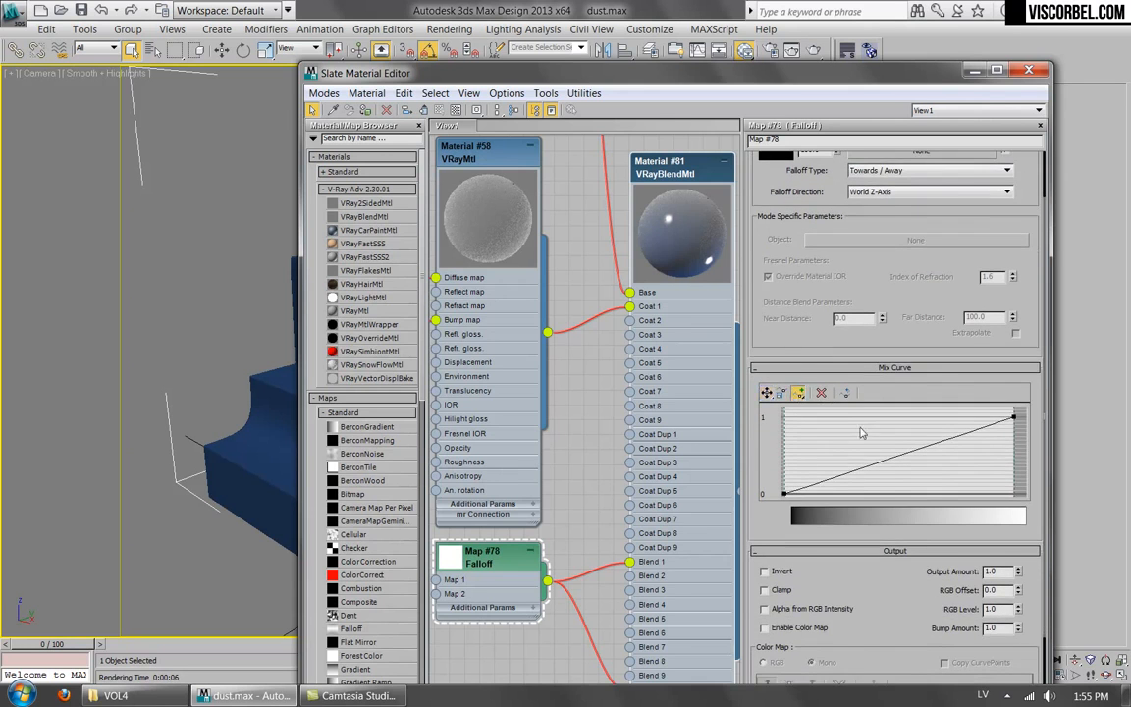
{"action": "left_click", "coordinate": [870, 464]}
{"action": "left_click", "coordinate": [767, 393]}
{"action": "left_click_drag", "start_coordinate": [870, 464], "coordinate": [893, 414]}
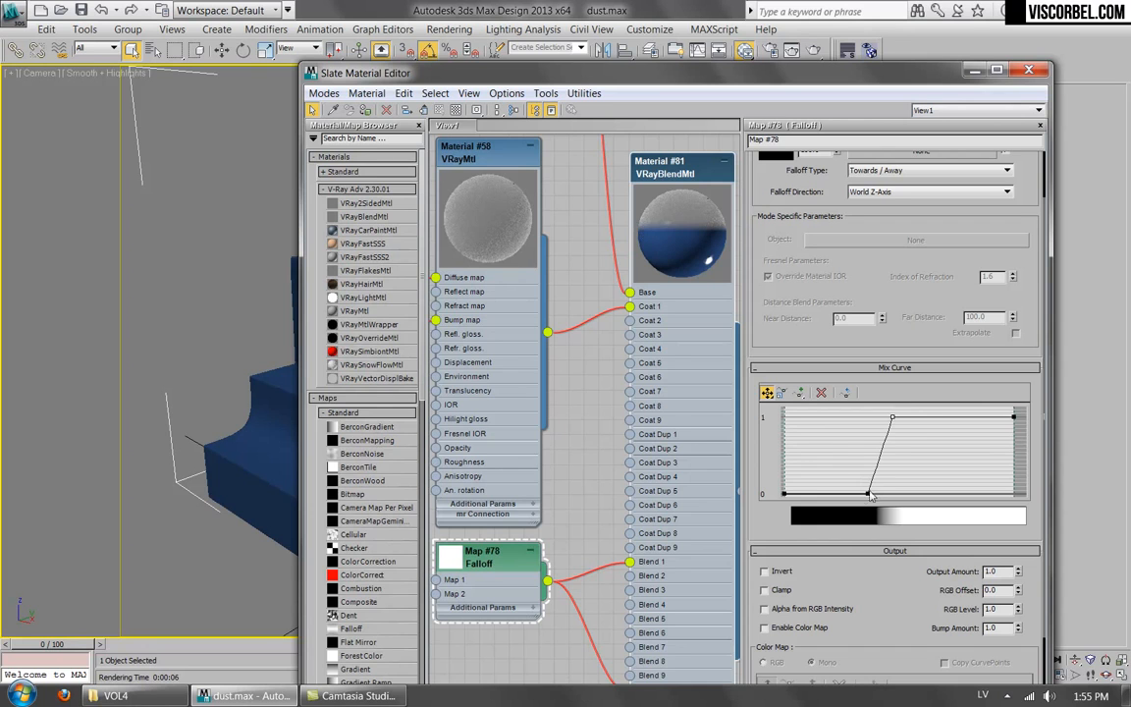
{"action": "left_click_drag", "start_coordinate": [869, 492], "coordinate": [828, 501]}
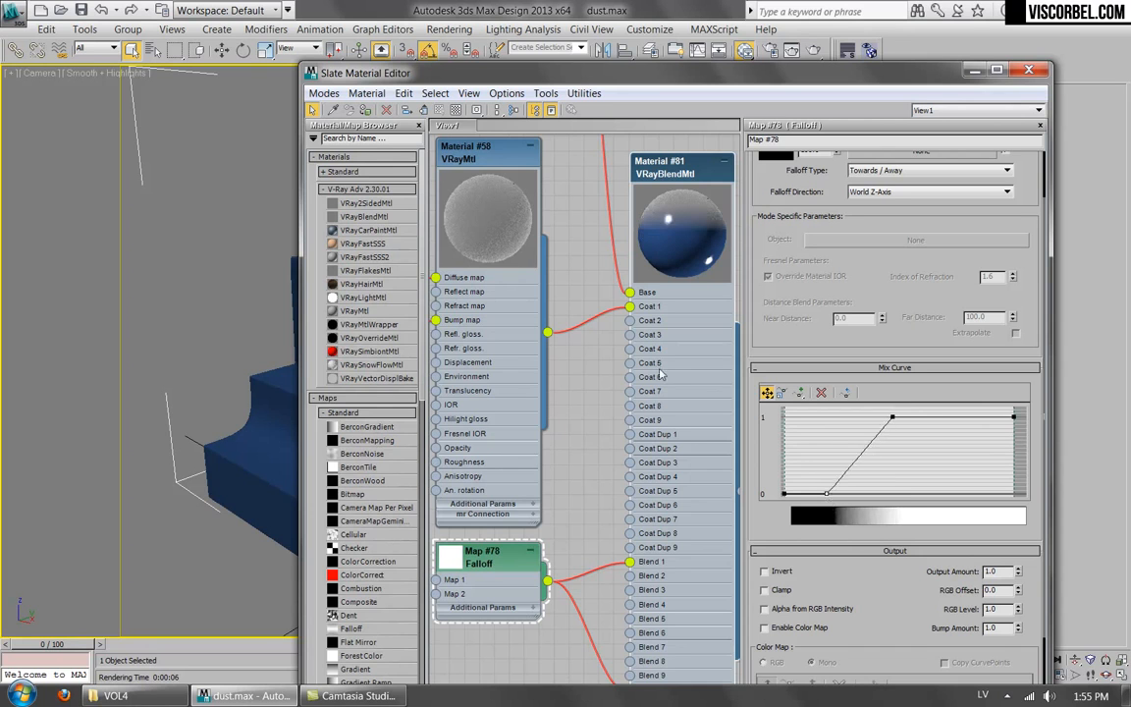
{"action": "mouse_move", "coordinate": [826, 493]}
{"action": "left_mouse_down"}
{"action": "mouse_move", "coordinate": [889, 498]}
{"action": "mouse_move", "coordinate": [806, 494]}
{"action": "left_mouse_up"}
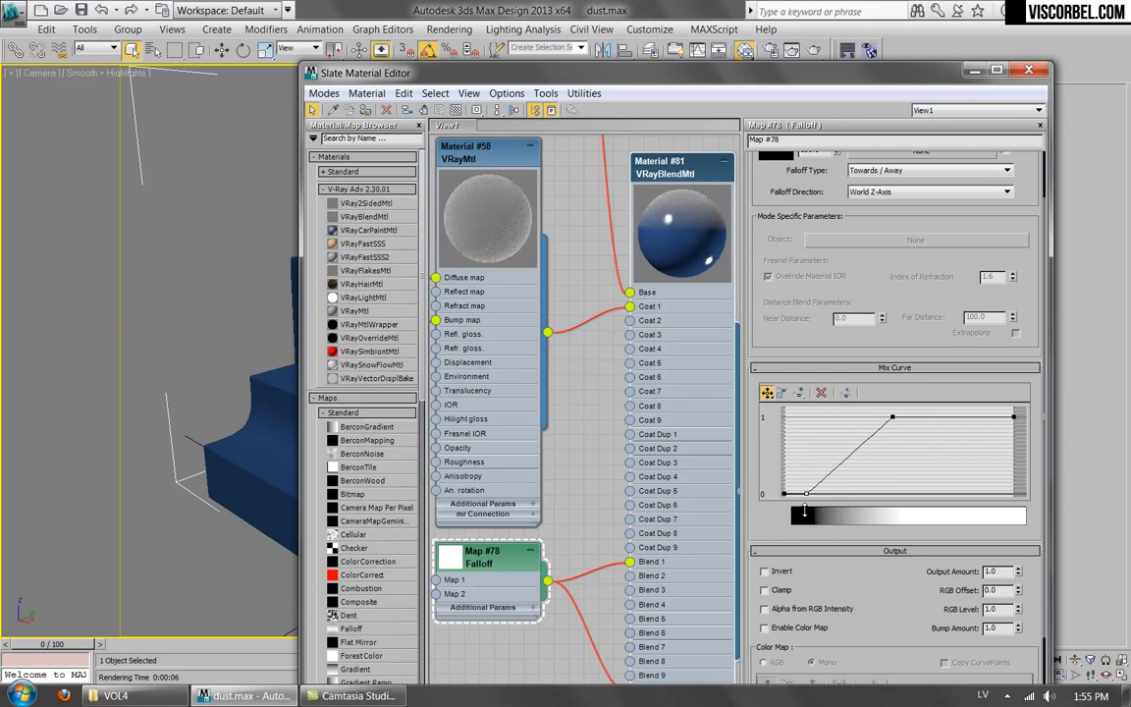
{"action": "left_click", "coordinate": [889, 419]}
{"action": "left_click_drag", "start_coordinate": [889, 418], "coordinate": [881, 417]}
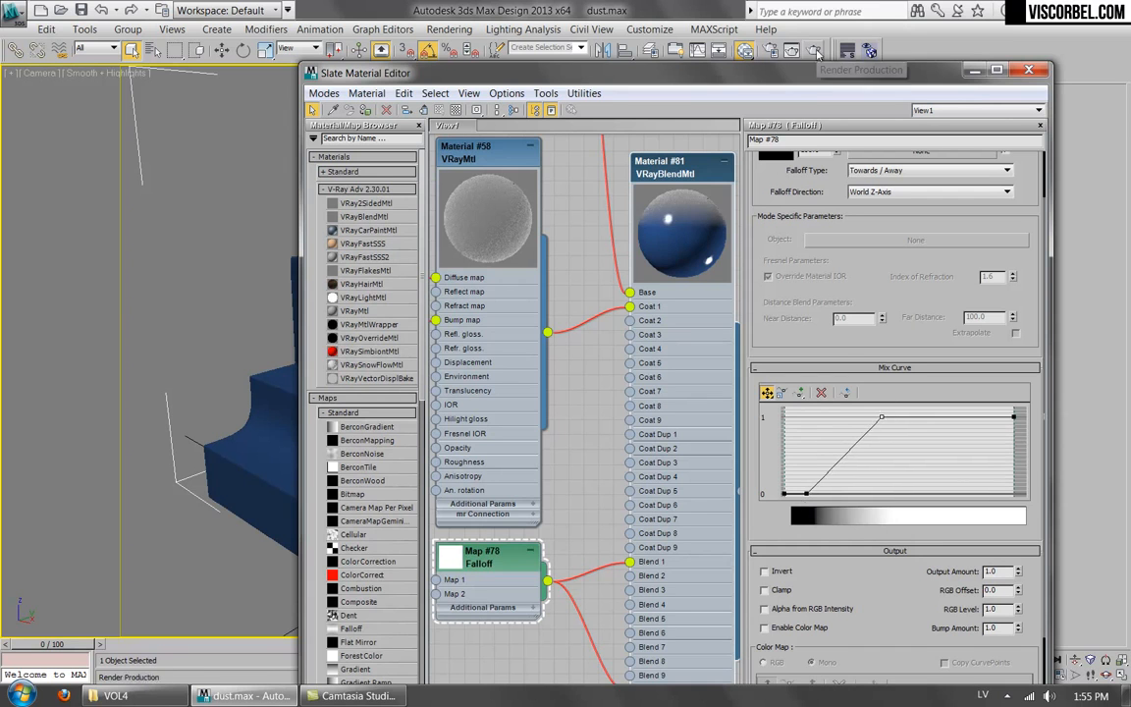
Step: Render the camera view with the dust blend material in the V-Ray frame buffer
{"action": "left_click", "coordinate": [746, 50]}
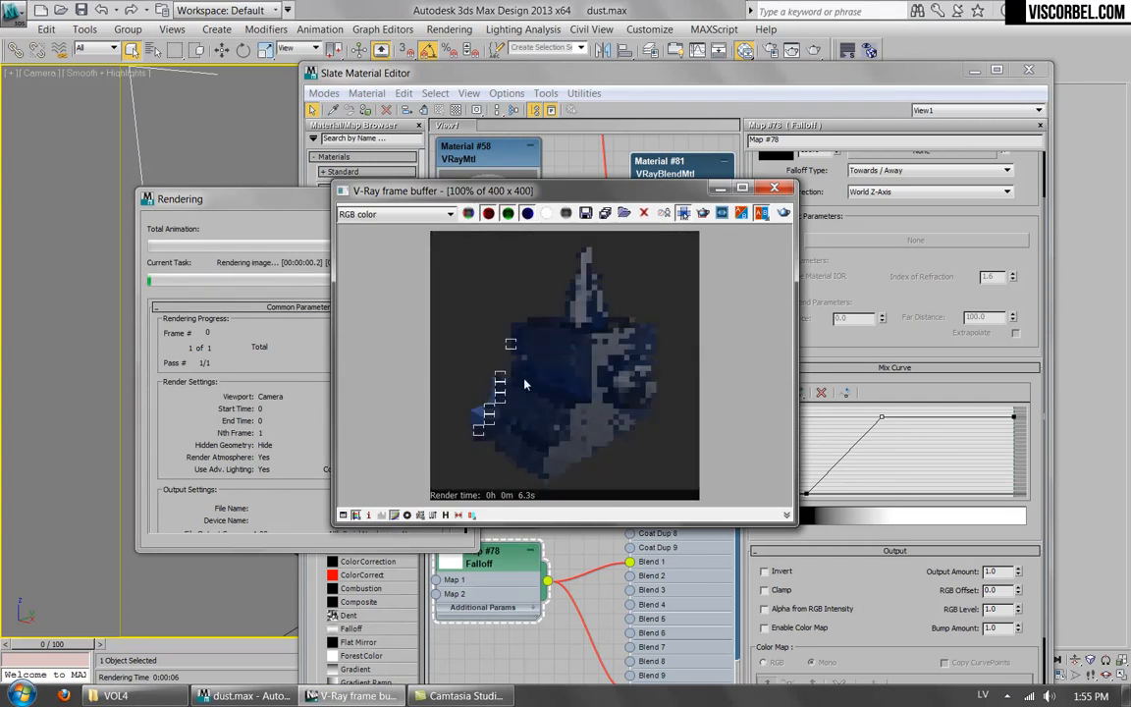
{"action": "left_click", "coordinate": [774, 186]}
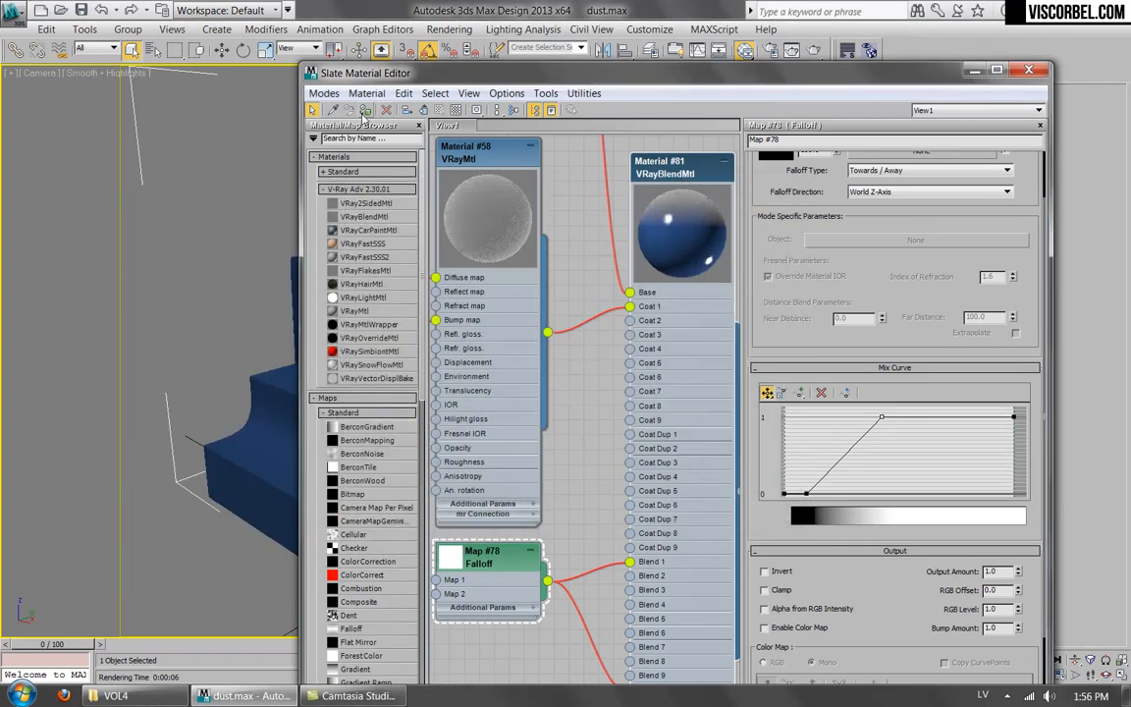
{"action": "left_click", "coordinate": [813, 51]}
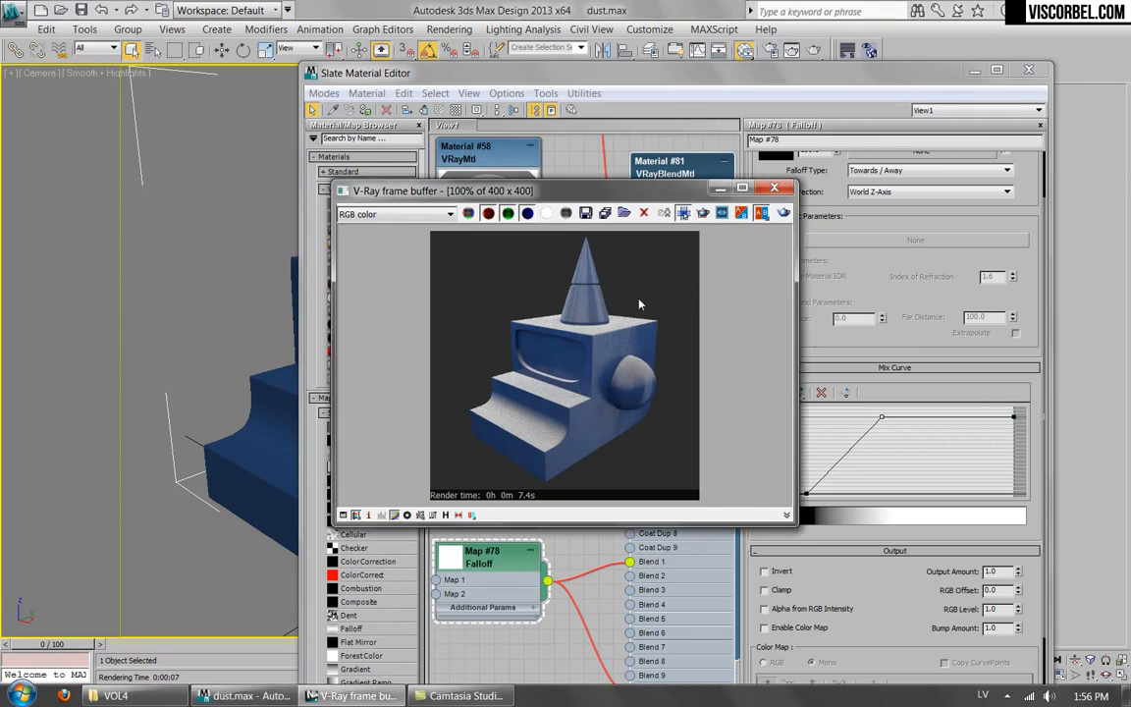
Step: Examine the dust coverage on the rendered object's steps, sphere and upward-facing surfaces at up to 200%, and close the frame buffer
{"action": "scroll", "coordinate": [644, 351], "scroll_direction": "down", "scroll_amount": 1}
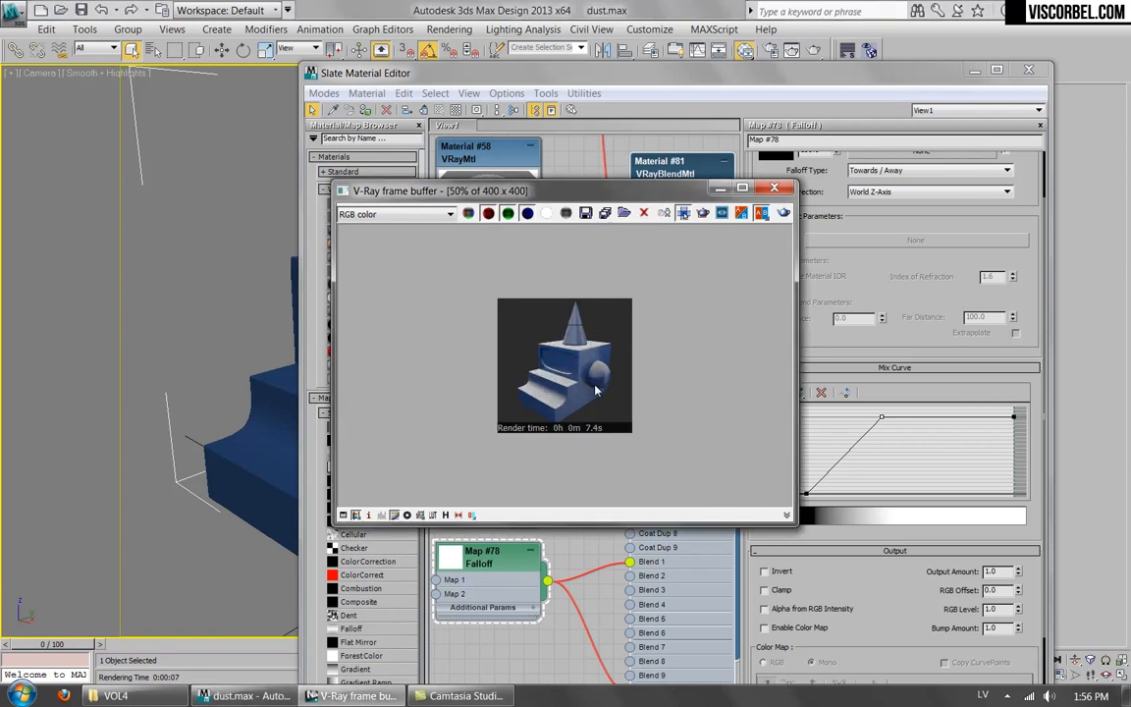
{"action": "scroll", "coordinate": [595, 391], "scroll_direction": "up", "scroll_amount": 1}
{"action": "scroll", "coordinate": [595, 391], "scroll_direction": "up", "scroll_amount": 1}
{"action": "scroll", "coordinate": [595, 391], "scroll_direction": "down", "scroll_amount": 1}
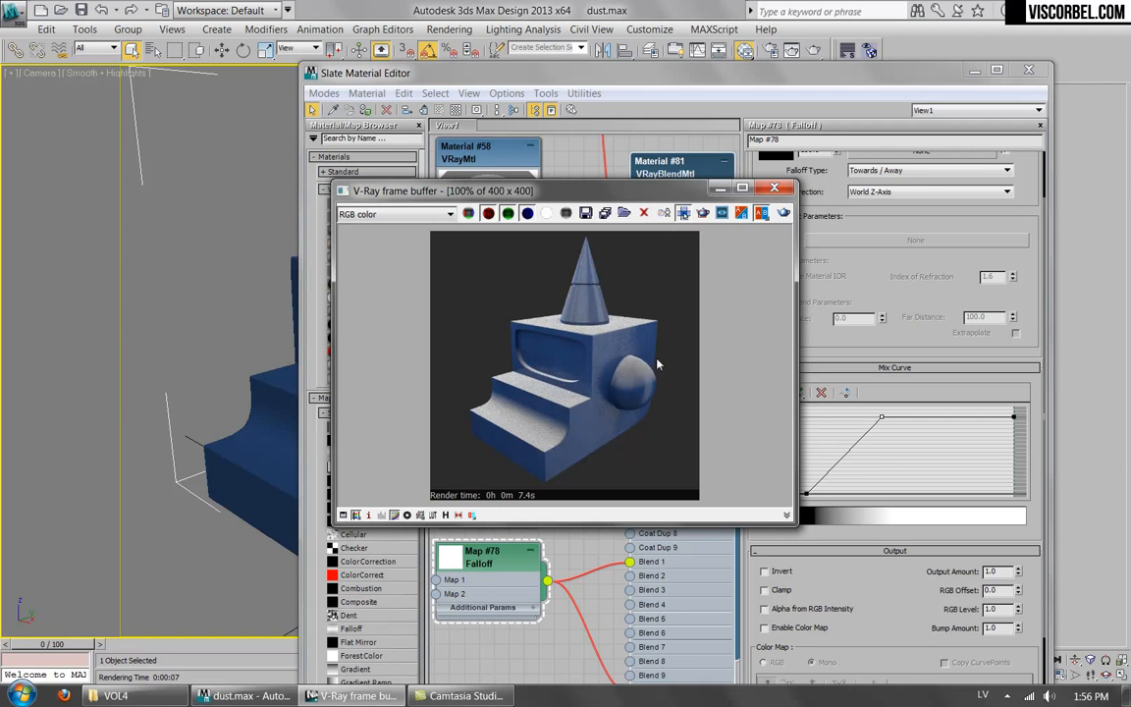
{"action": "scroll", "coordinate": [626, 388], "scroll_direction": "up", "scroll_amount": 1}
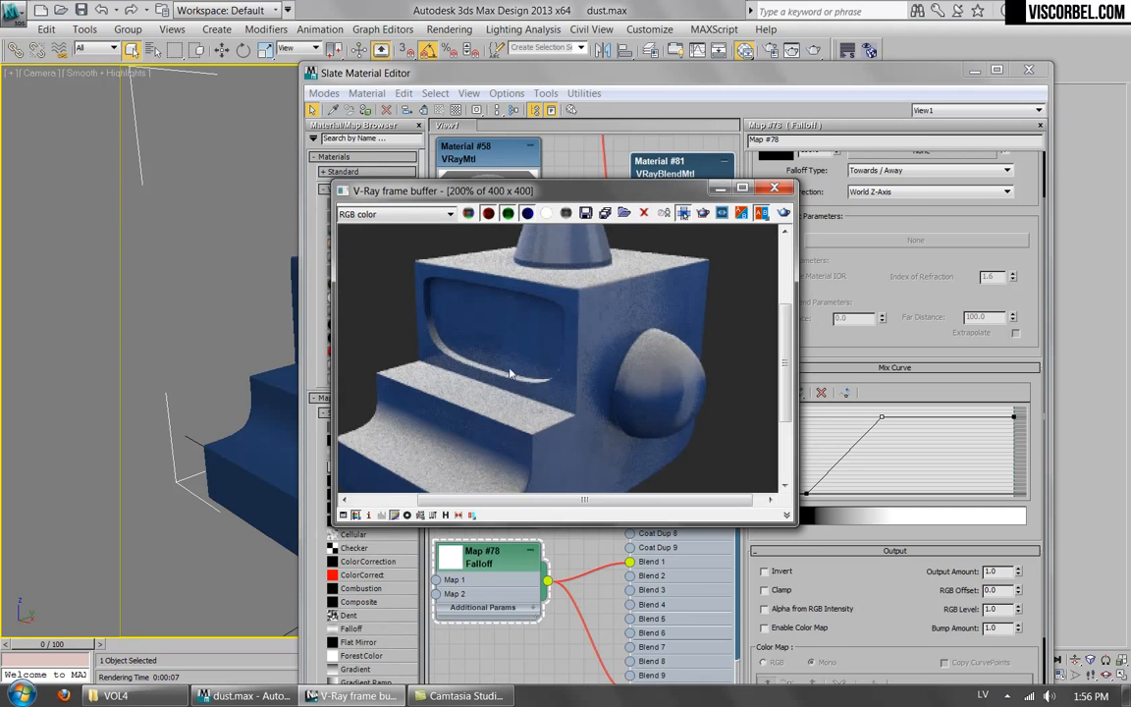
{"action": "middle_click_drag", "start_coordinate": [586, 265], "coordinate": [626, 265]}
{"action": "middle_click_drag", "start_coordinate": [628, 414], "coordinate": [631, 305]}
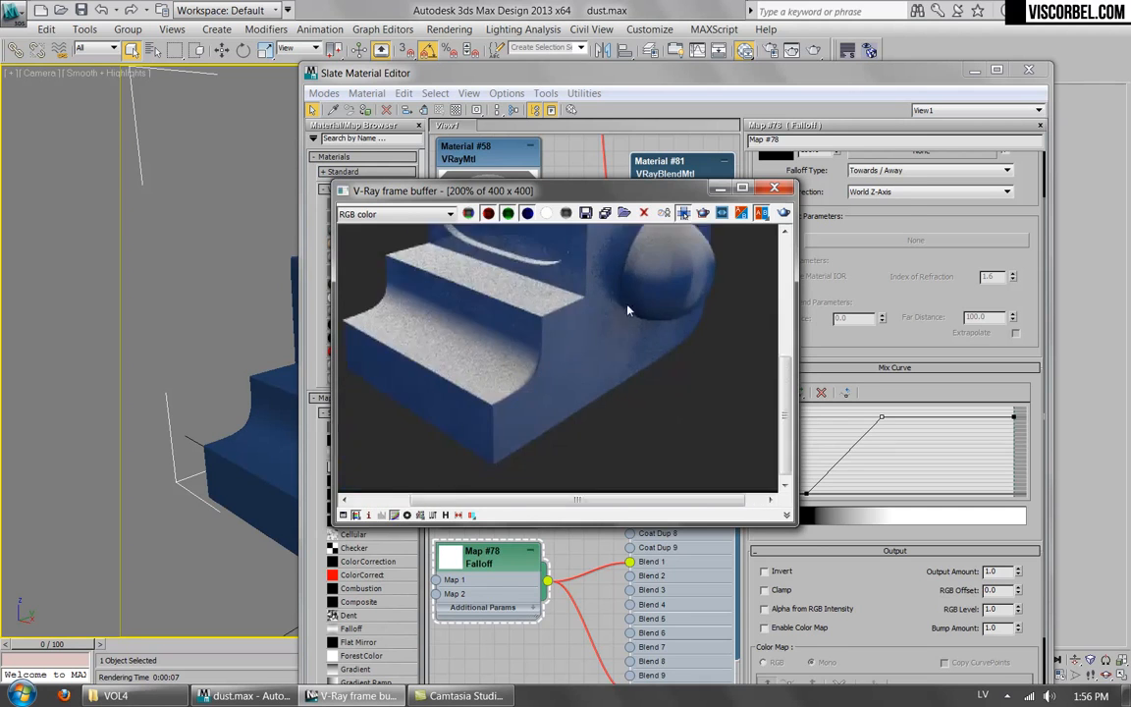
{"action": "scroll", "coordinate": [630, 309], "scroll_direction": "down", "scroll_amount": 1}
{"action": "left_click", "coordinate": [775, 188]}
Step: Add a Mix map on the Falloff's connection, with the Falloff feeding its Mix Amount
{"action": "middle_click_drag", "start_coordinate": [562, 472], "coordinate": [563, 335]}
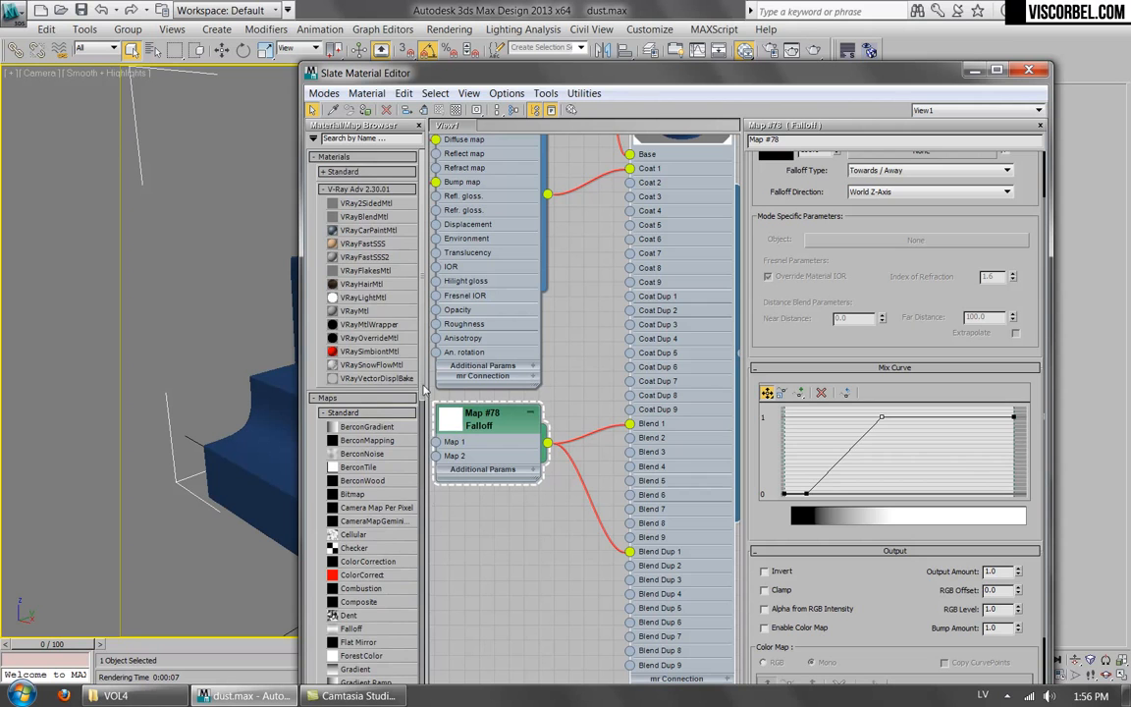
{"action": "scroll", "coordinate": [384, 354], "scroll_direction": "down", "scroll_amount": 3}
{"action": "scroll", "coordinate": [373, 515], "scroll_direction": "down", "scroll_amount": 3}
{"action": "left_click_drag", "start_coordinate": [348, 519], "coordinate": [599, 491]}
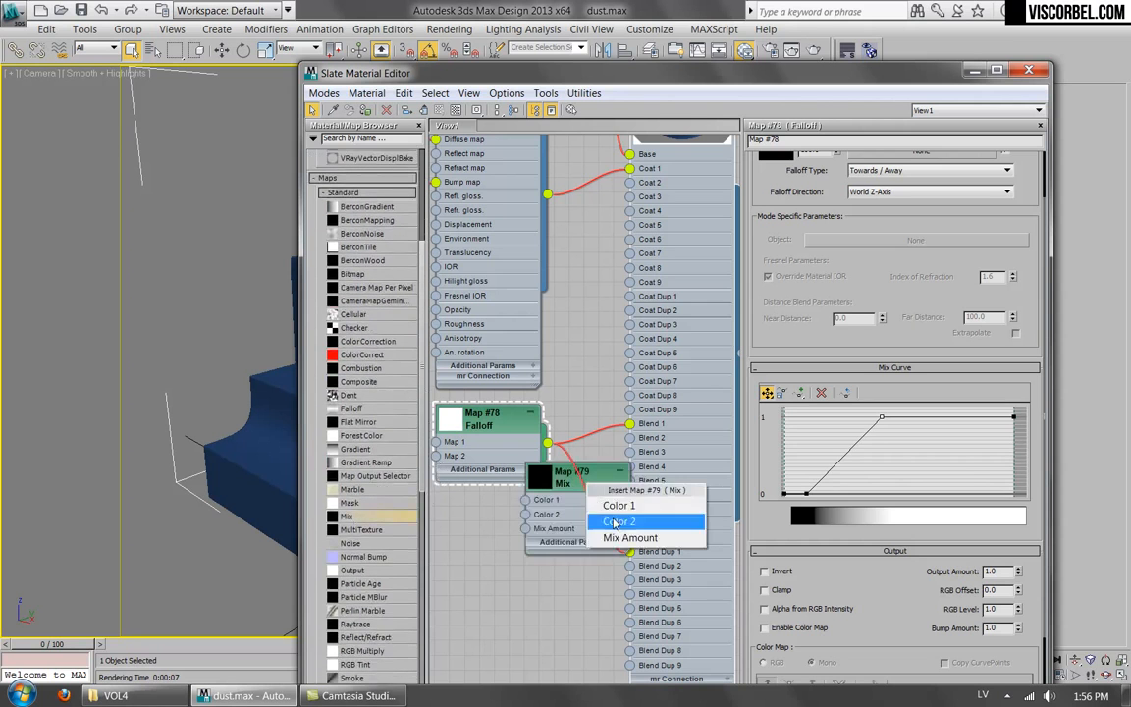
{"action": "left_click", "coordinate": [631, 537]}
Step: Arrange the Falloff and Mix nodes below Material #58 and open the Mix map's parameters
{"action": "middle_click_drag", "start_coordinate": [498, 424], "coordinate": [589, 350]}
{"action": "left_click_drag", "start_coordinate": [589, 350], "coordinate": [499, 530]}
{"action": "middle_click_drag", "start_coordinate": [638, 457], "coordinate": [641, 413]}
{"action": "left_click_drag", "start_coordinate": [674, 363], "coordinate": [554, 332]}
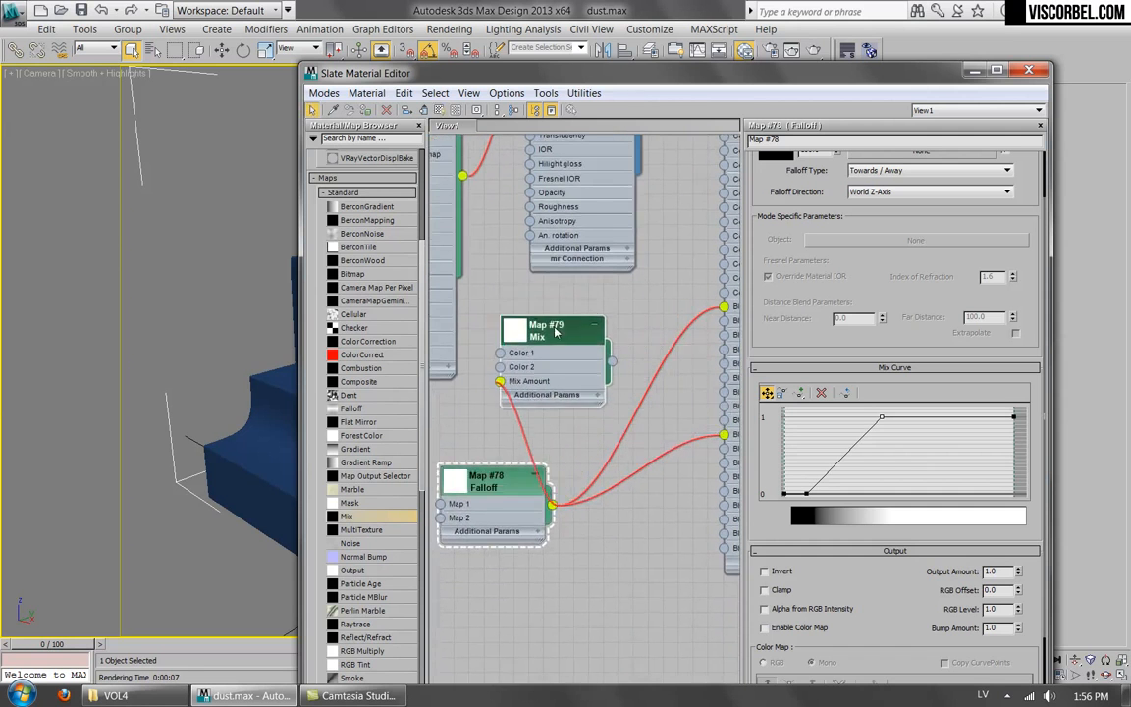
{"action": "double_click", "coordinate": [555, 332]}
{"action": "middle_click_drag", "start_coordinate": [576, 324], "coordinate": [557, 348]}
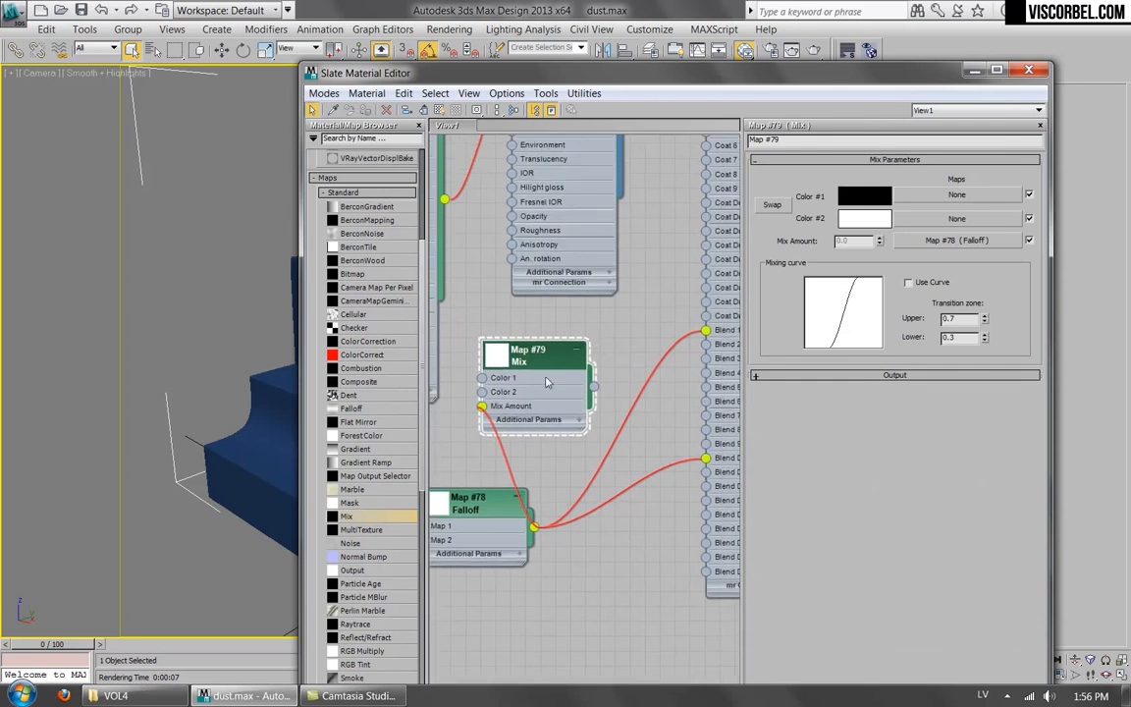
Step: Connect the Mix map to the blend material's Blend 1 and Blend Dup 1 inputs, and assign a VRayDirt map to the Mix's Color #2
{"action": "left_click_drag", "start_coordinate": [594, 386], "coordinate": [690, 338]}
{"action": "left_click_drag", "start_coordinate": [535, 375], "coordinate": [610, 390]}
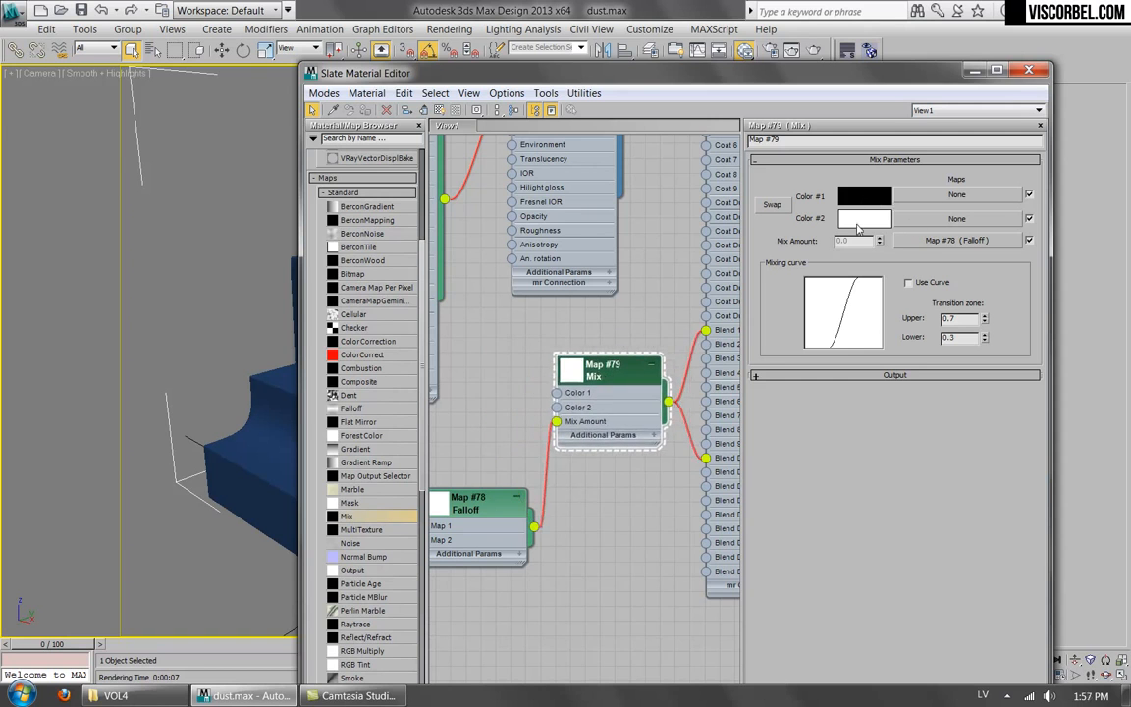
{"action": "left_click", "coordinate": [946, 221]}
{"action": "left_click", "coordinate": [561, 480]}
{"action": "scroll", "coordinate": [560, 480], "scroll_direction": "down", "scroll_amount": 5}
{"action": "scroll", "coordinate": [560, 480], "scroll_direction": "down", "scroll_amount": 3}
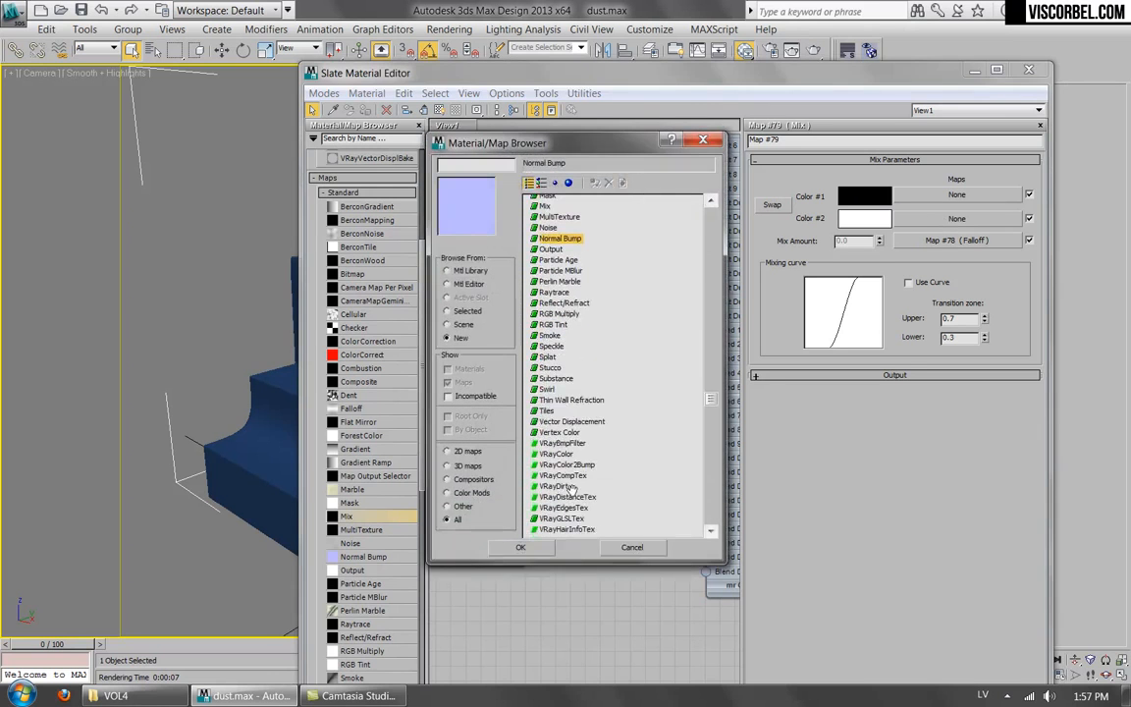
{"action": "left_click", "coordinate": [554, 486]}
{"action": "double_click", "coordinate": [555, 486]}
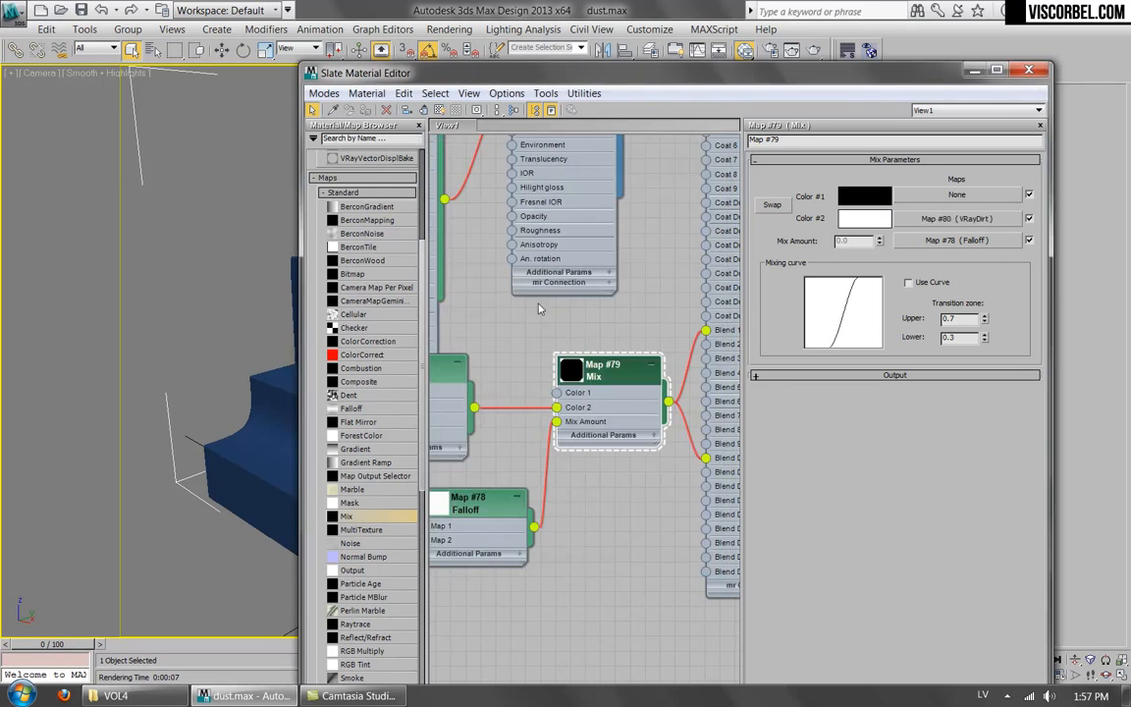
Step: Open the VRayDirt map's parameters and set its falloff to 1.0
{"action": "middle_click_drag", "start_coordinate": [571, 344], "coordinate": [634, 340]}
{"action": "double_click", "coordinate": [486, 376]}
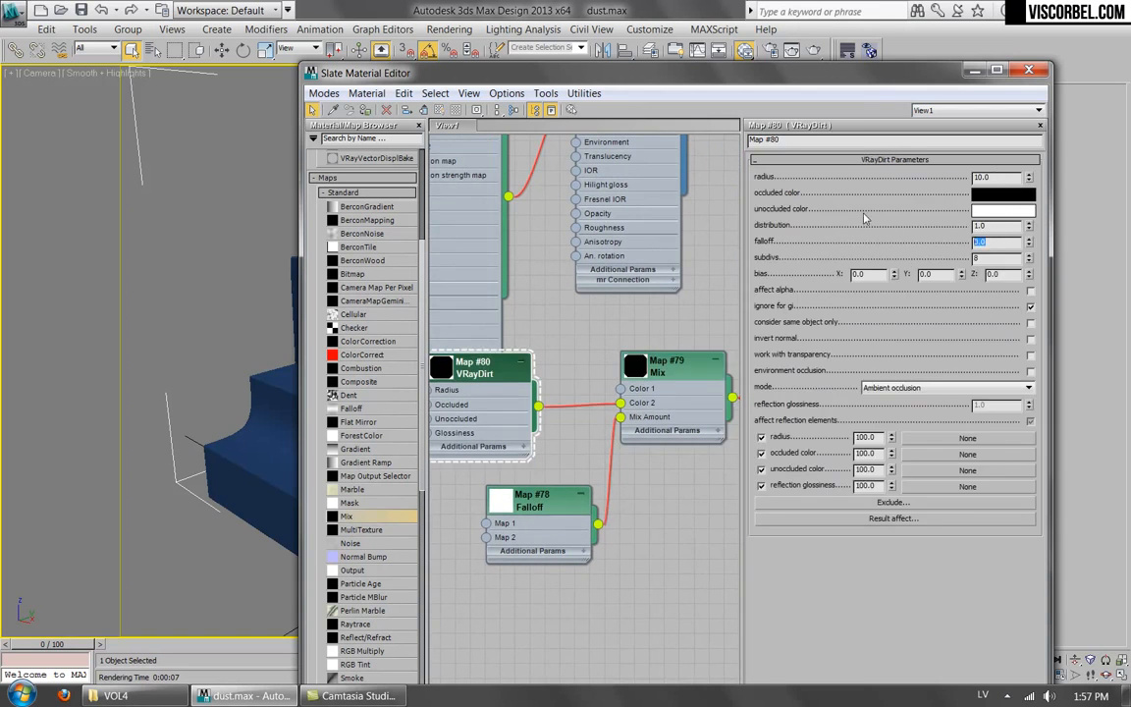
{"action": "type", "text": "1"}
Step: Open the texmapPreview tool, place it beside the material editor, and render a preview of the VRayDirt map
{"action": "left_click", "coordinate": [865, 54]}
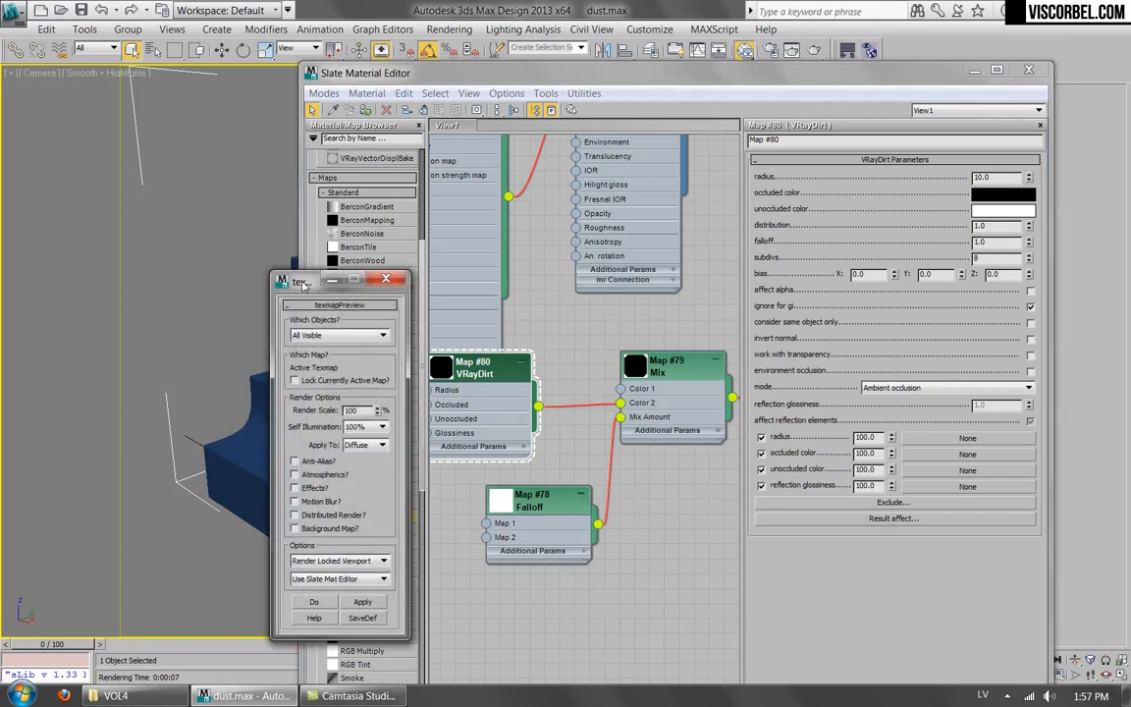
{"action": "left_click_drag", "start_coordinate": [296, 283], "coordinate": [166, 244]}
{"action": "left_click", "coordinate": [226, 561]}
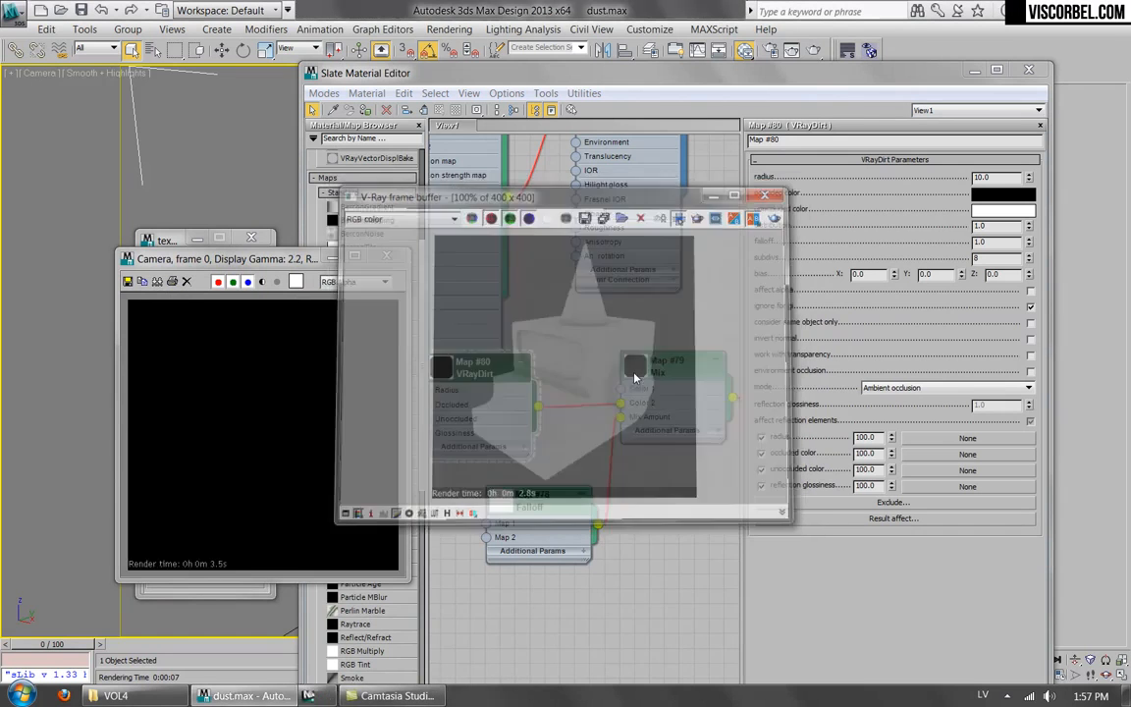
Step: Swap the VRayDirt's occluded and unoccluded colors, and render a fresh preview of the map in place of the old one
{"action": "left_click_drag", "start_coordinate": [1007, 199], "coordinate": [1004, 212]}
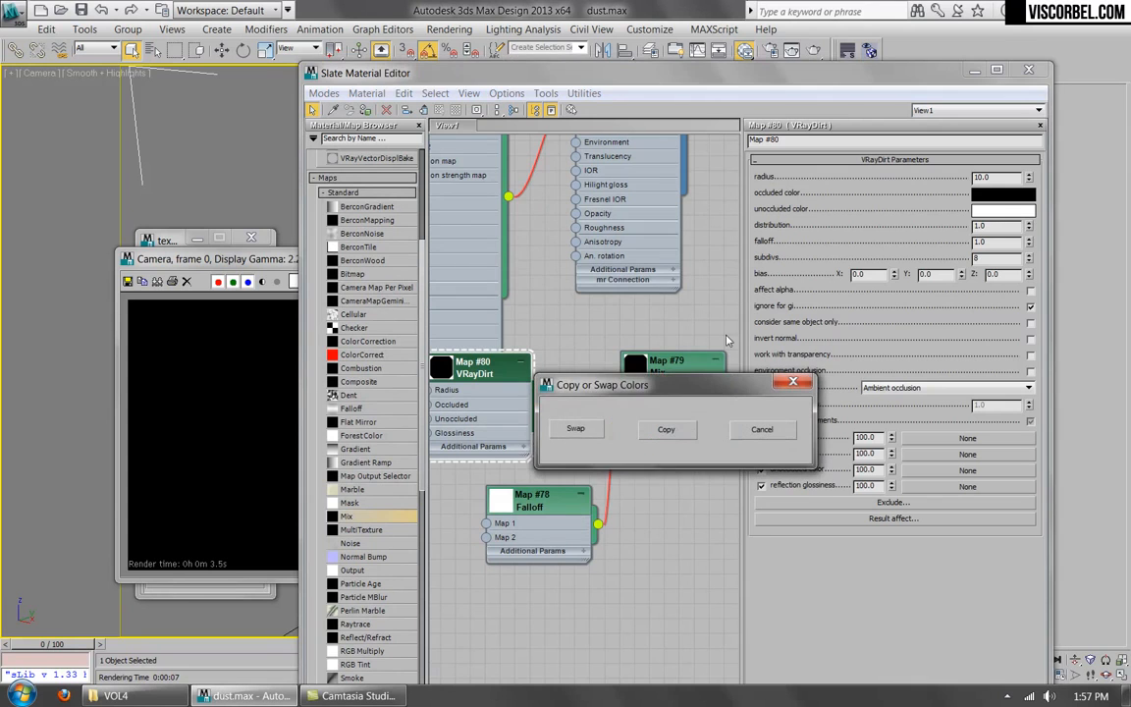
{"action": "left_click", "coordinate": [578, 429]}
{"action": "left_click", "coordinate": [227, 353]}
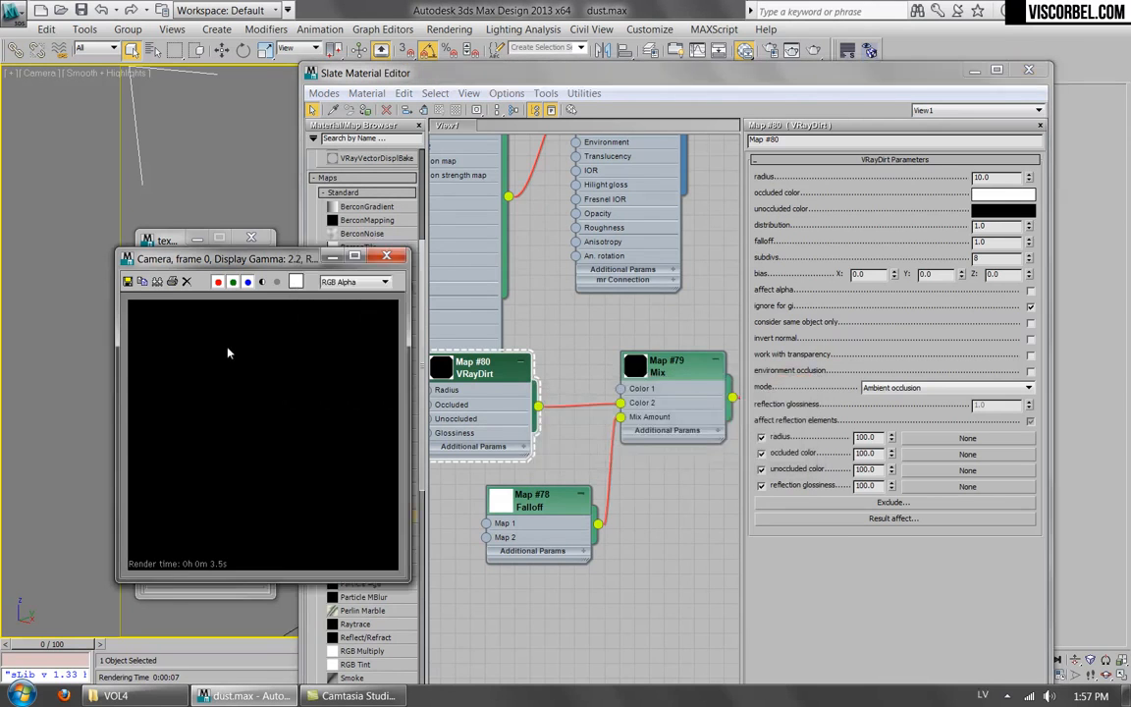
{"action": "left_click", "coordinate": [394, 257]}
{"action": "left_click", "coordinate": [231, 565]}
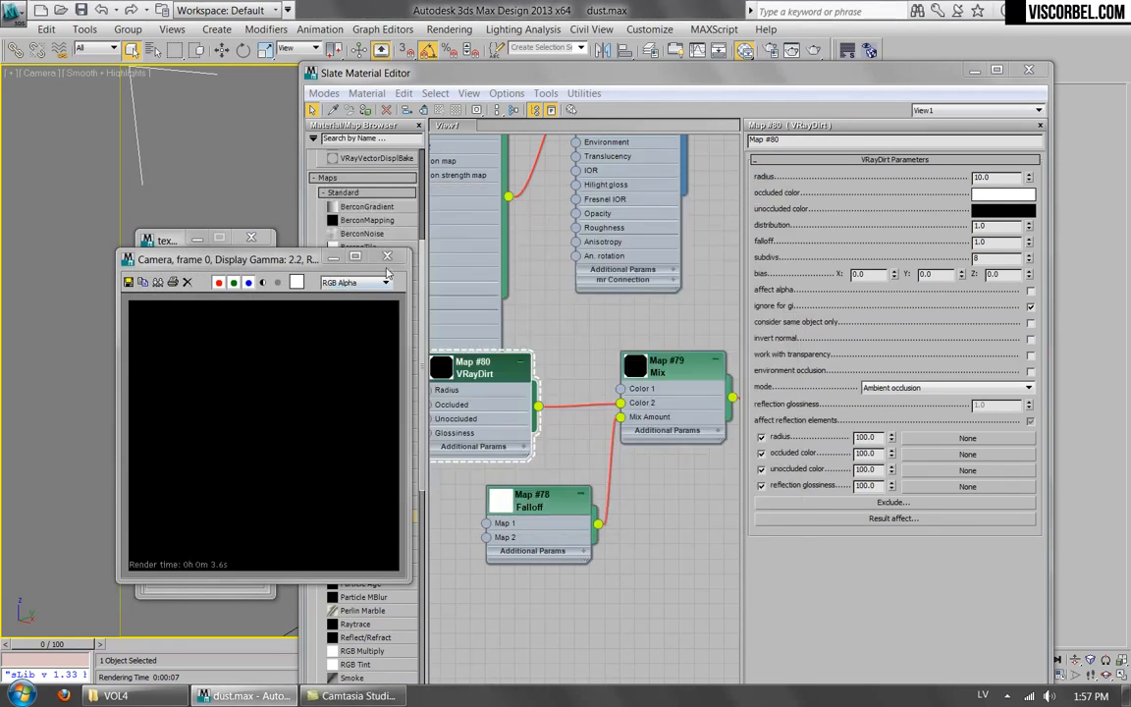
{"action": "left_click", "coordinate": [387, 256]}
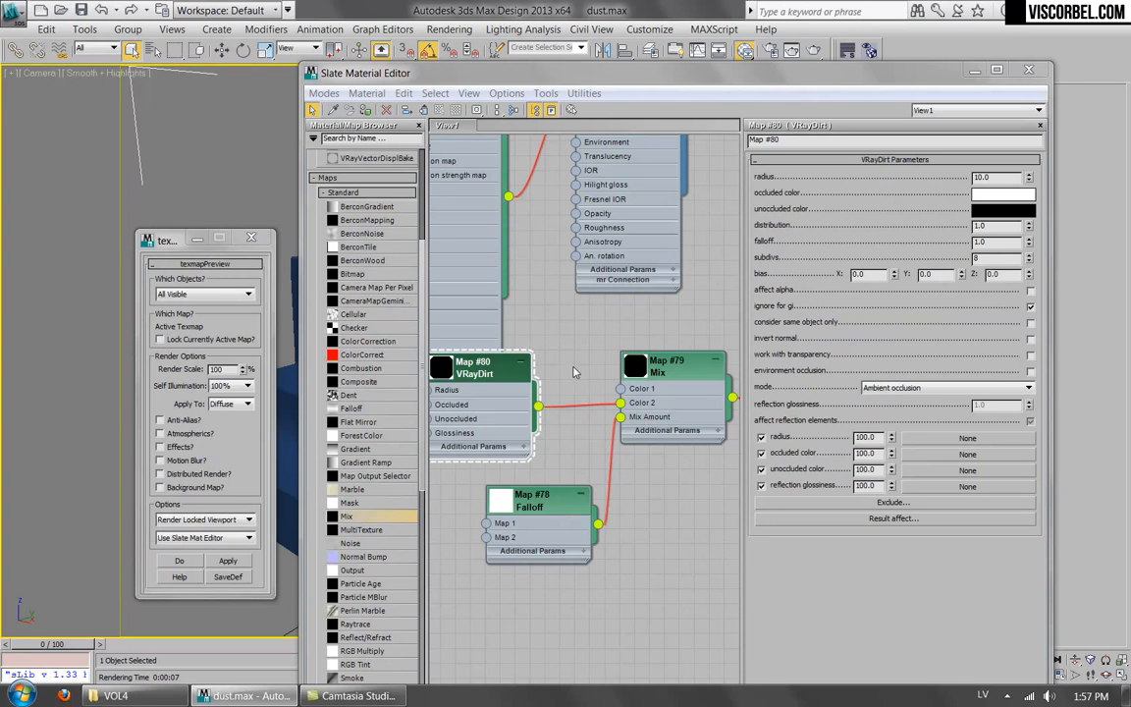
Step: Line up the VRayDirt and Falloff nodes in a column beside the Mix node
{"action": "left_click", "coordinate": [672, 369]}
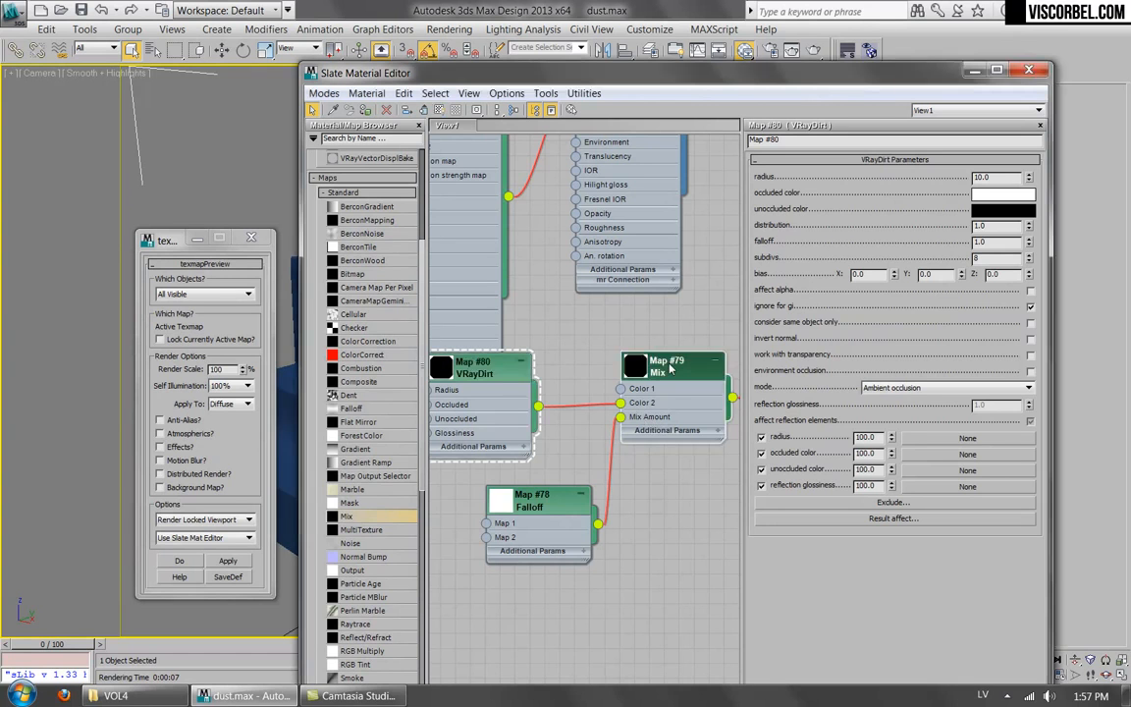
{"action": "left_click_drag", "start_coordinate": [539, 508], "coordinate": [494, 509]}
{"action": "left_click_drag", "start_coordinate": [473, 377], "coordinate": [489, 378]}
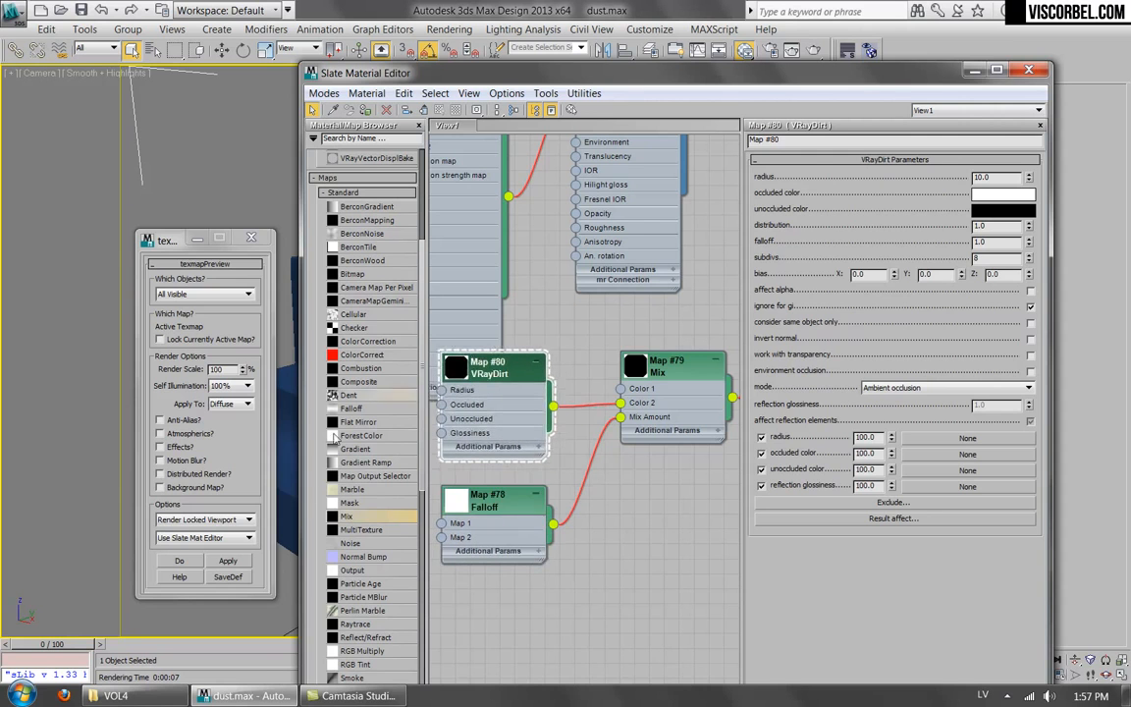
Step: Preview the VRayDirt map on all visible objects, and open the Mix map to preview it as well
{"action": "left_click", "coordinate": [234, 561]}
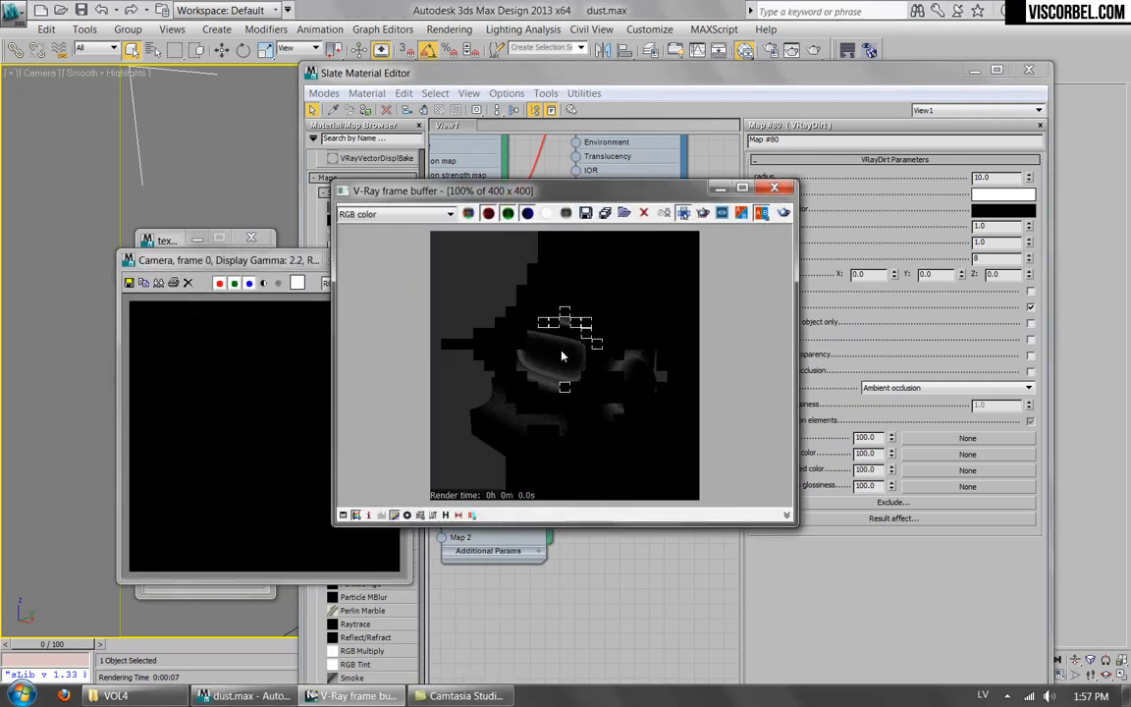
{"action": "left_click", "coordinate": [296, 285]}
{"action": "left_click", "coordinate": [397, 261]}
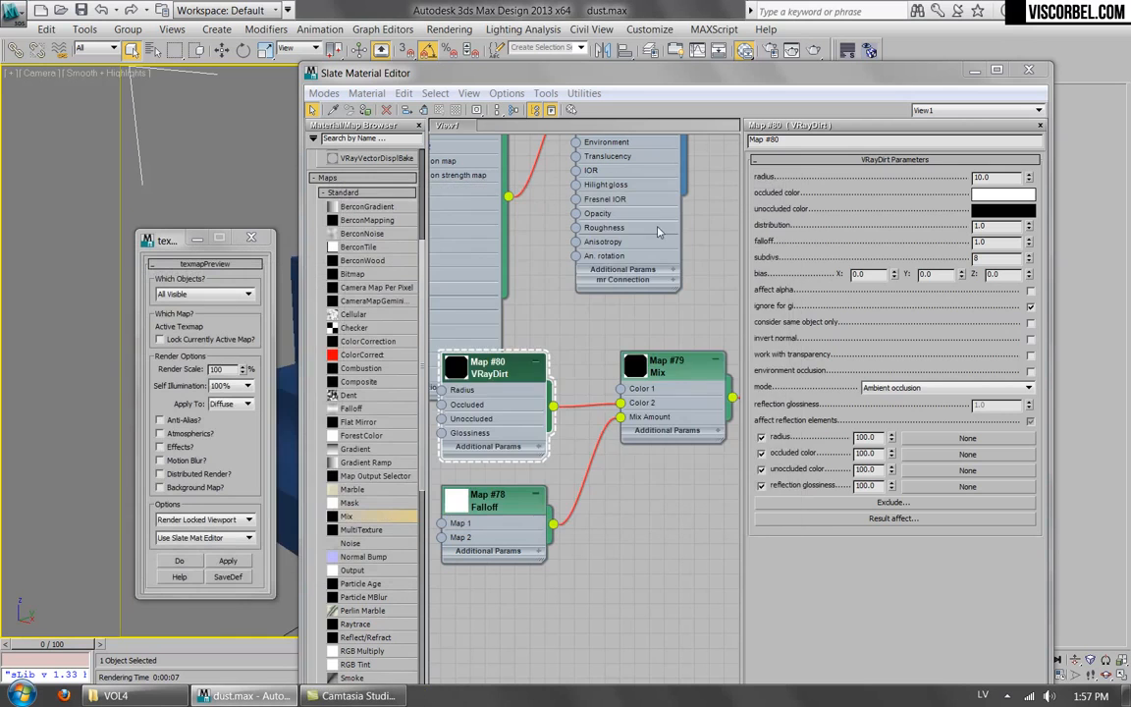
{"action": "double_click", "coordinate": [676, 391]}
{"action": "left_click", "coordinate": [228, 561]}
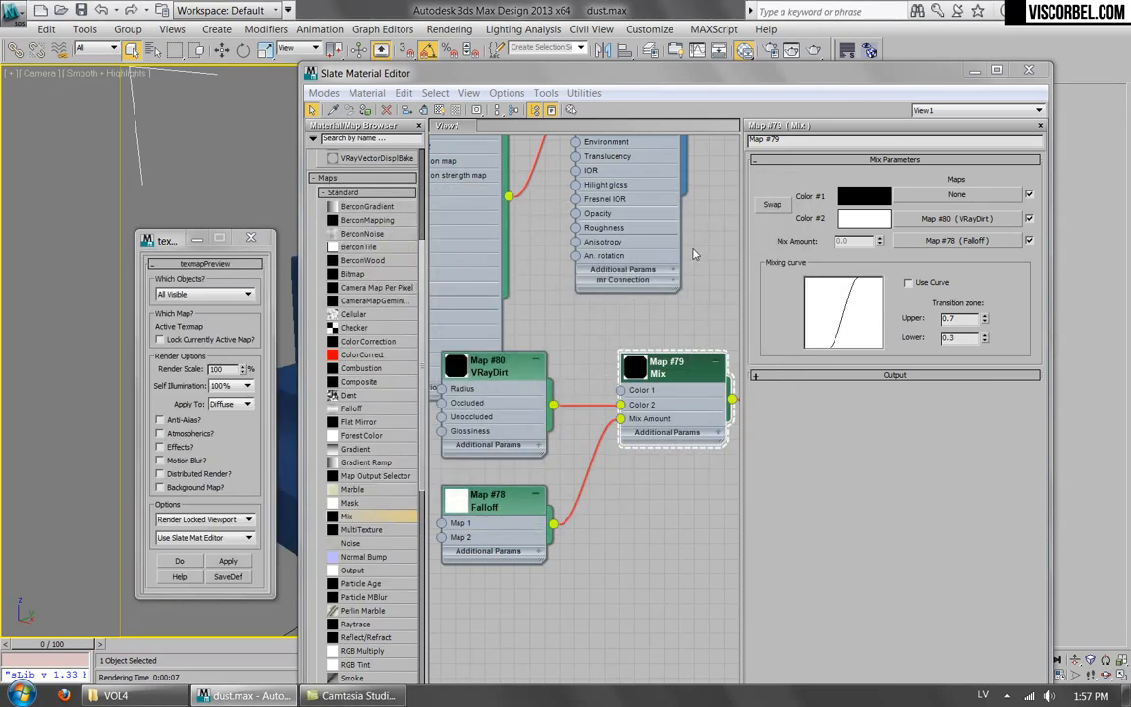
Step: Render the camera view, examine the dust in the object's corners and recesses at up to 200%, and close the frame buffer
{"action": "middle_click_drag", "start_coordinate": [646, 345], "coordinate": [590, 444]}
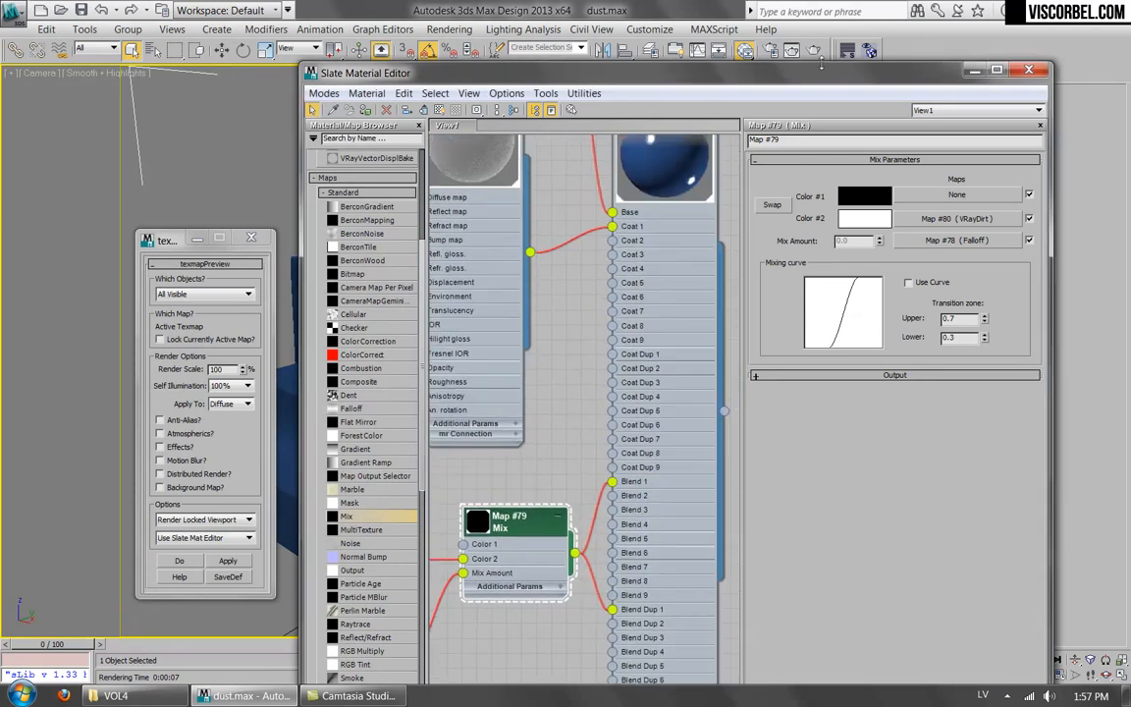
{"action": "left_click", "coordinate": [816, 52]}
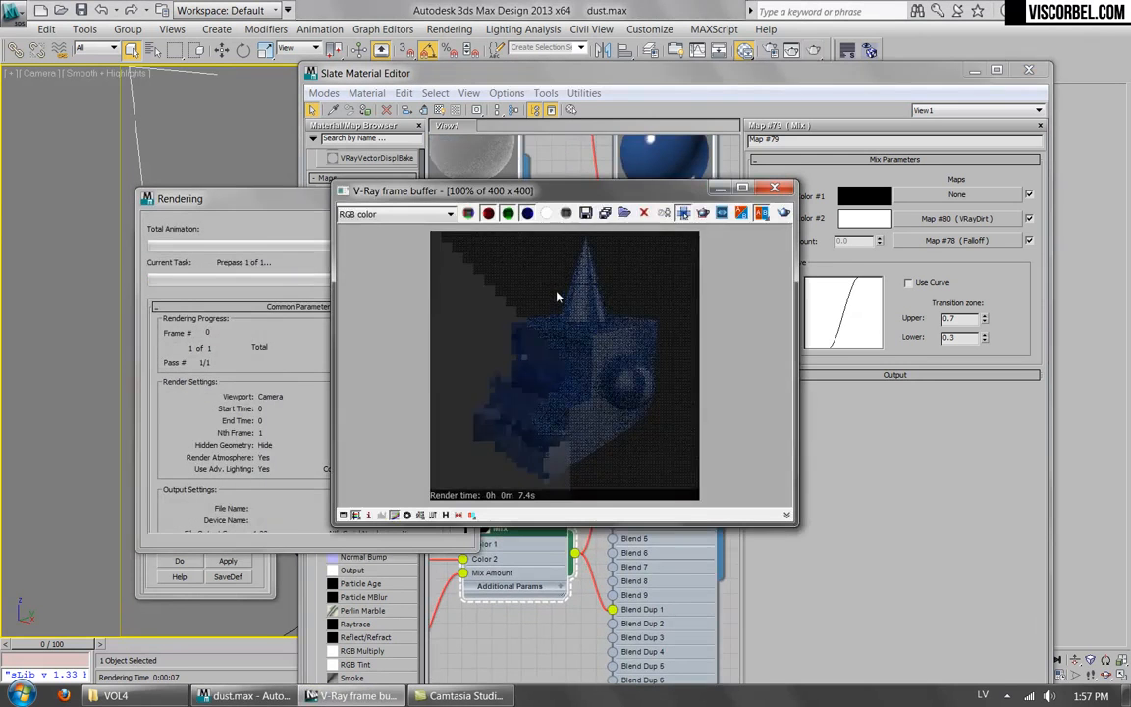
{"action": "scroll", "coordinate": [534, 293], "scroll_direction": "up", "scroll_amount": 1}
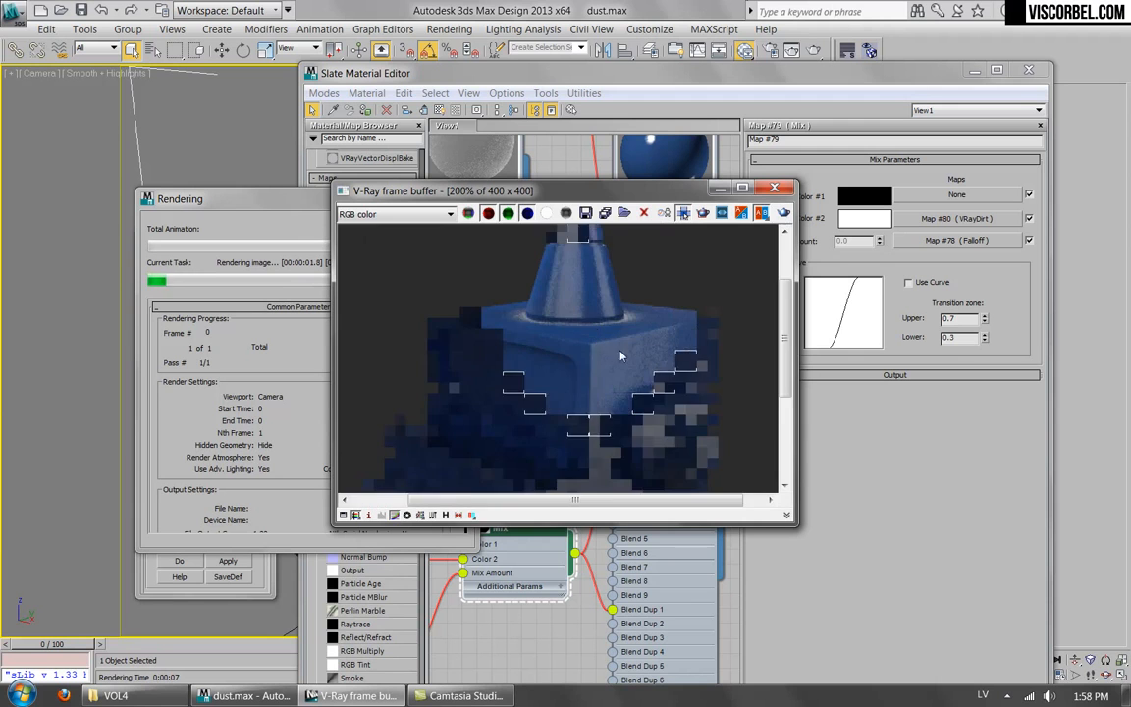
{"action": "middle_click_drag", "start_coordinate": [639, 413], "coordinate": [641, 351]}
{"action": "middle_click_drag", "start_coordinate": [533, 362], "coordinate": [560, 343]}
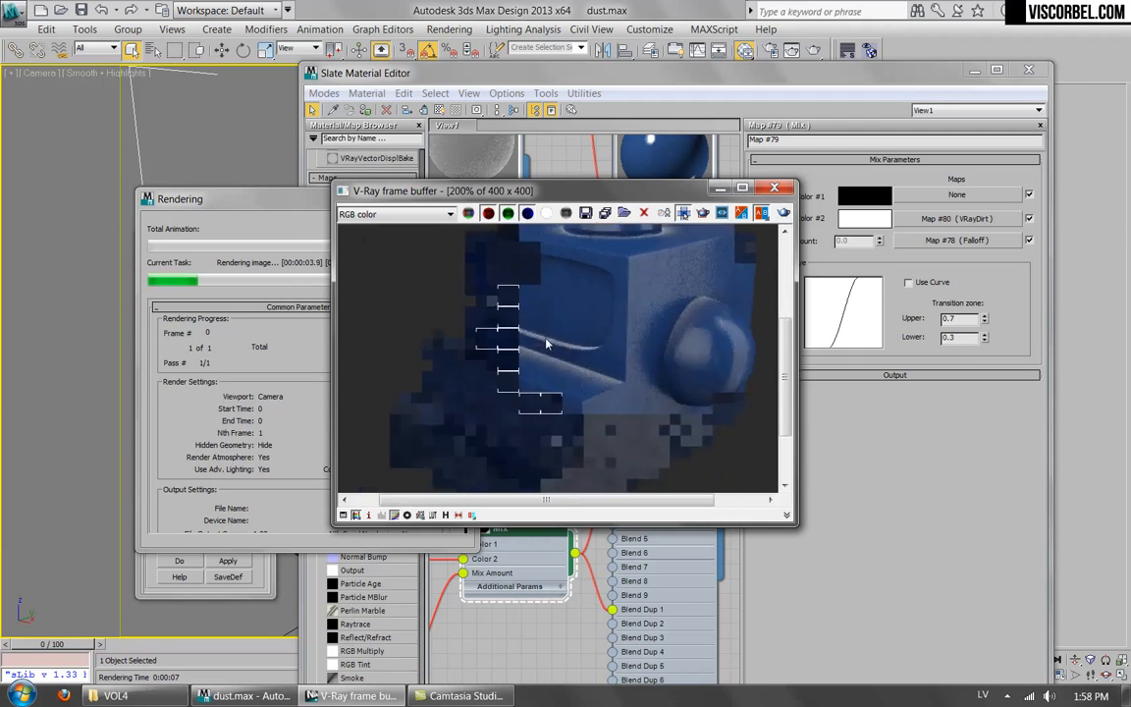
{"action": "scroll", "coordinate": [552, 364], "scroll_direction": "down", "scroll_amount": 1}
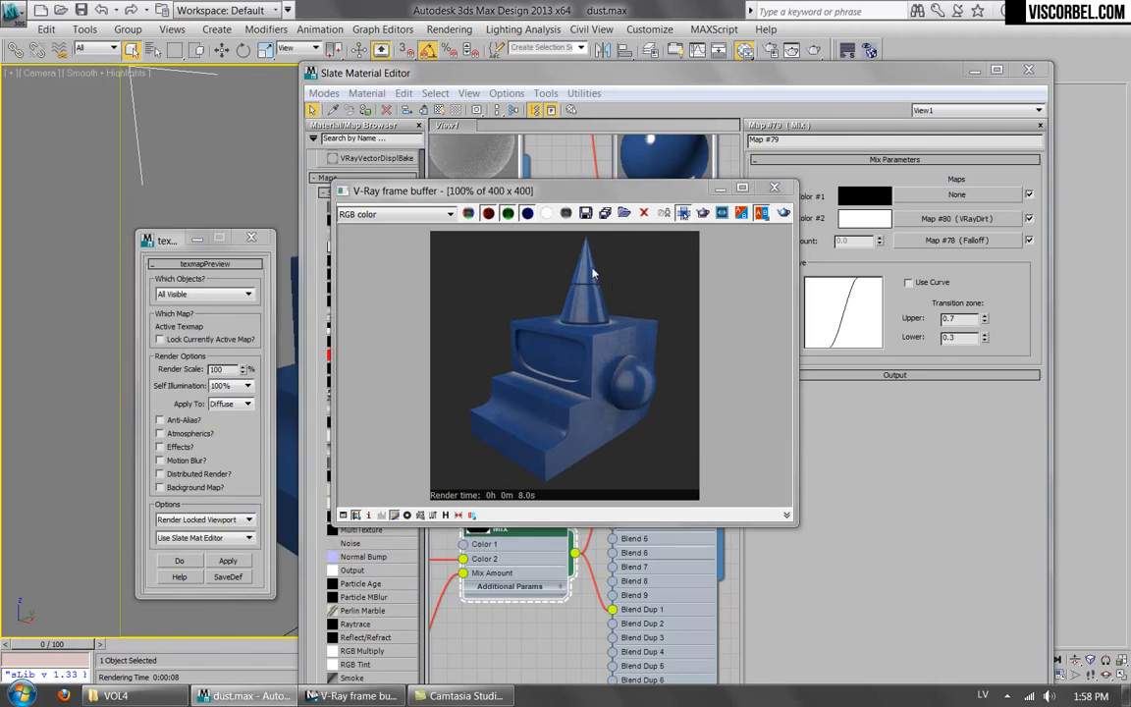
{"action": "scroll", "coordinate": [603, 331], "scroll_direction": "up", "scroll_amount": 1}
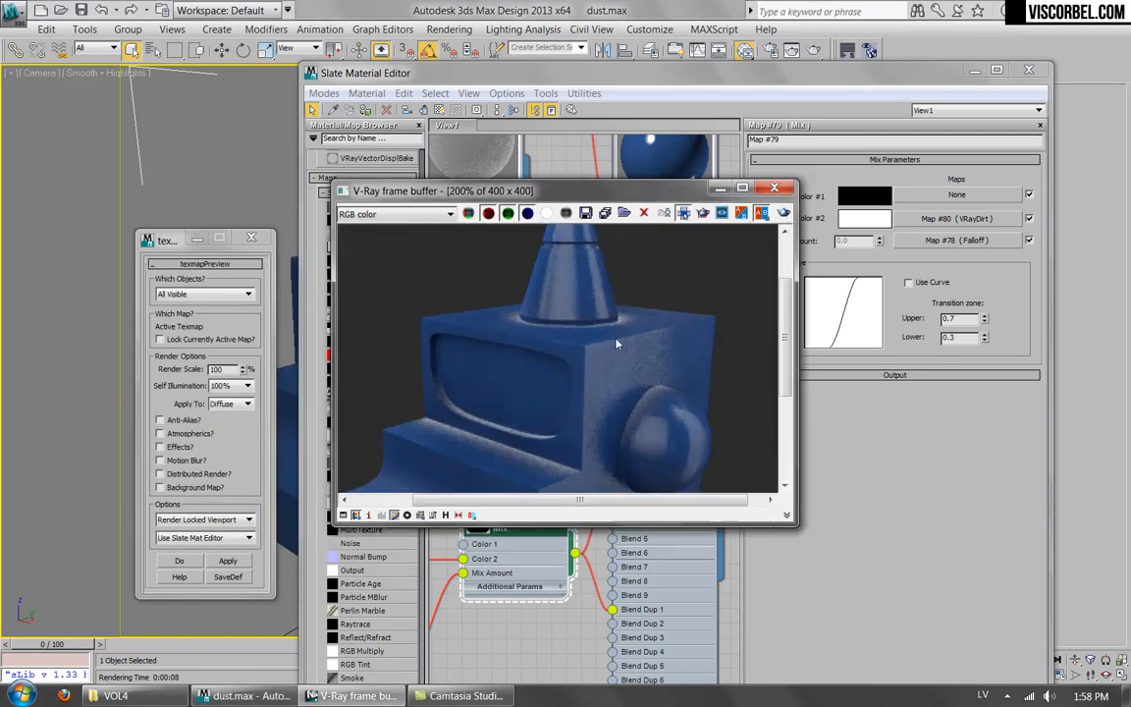
{"action": "scroll", "coordinate": [603, 339], "scroll_direction": "down", "scroll_amount": 1}
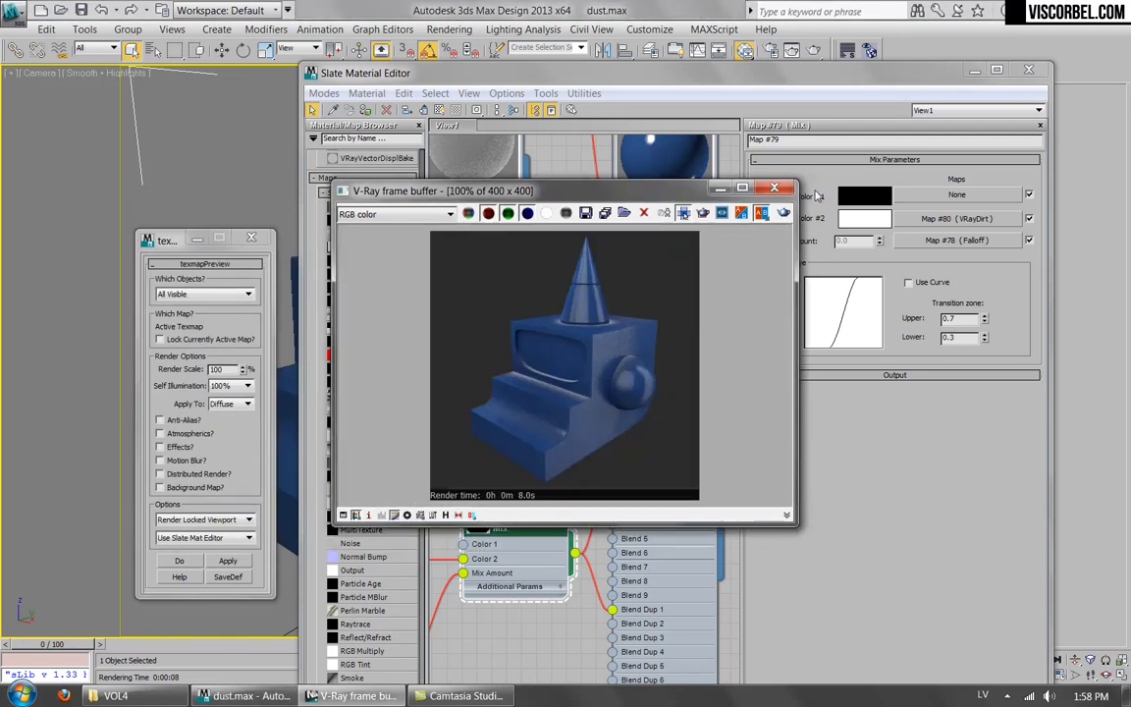
{"action": "left_click", "coordinate": [774, 189]}
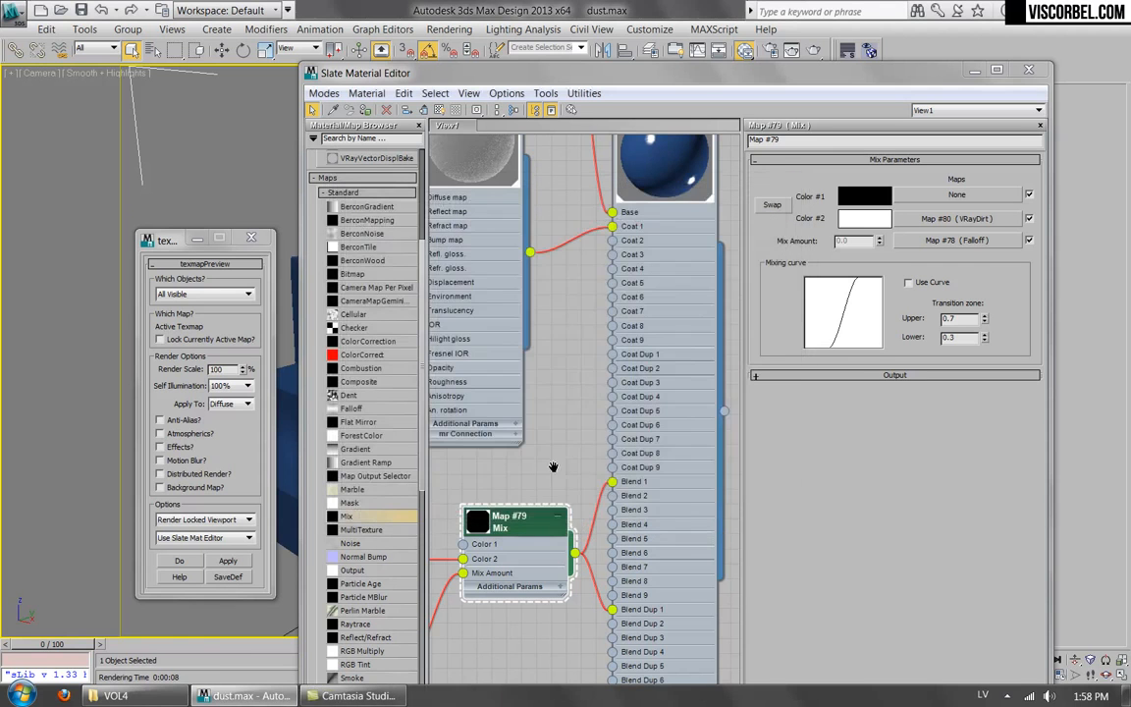
Step: Insert an Output map between VRayDirt and the Mix's Color 2, and space the nodes apart
{"action": "middle_click_drag", "start_coordinate": [553, 467], "coordinate": [693, 331]}
{"action": "mouse_move", "coordinate": [550, 371]}
{"action": "middle_mouse_down"}
{"action": "mouse_move", "coordinate": [631, 319]}
{"action": "mouse_move", "coordinate": [593, 353]}
{"action": "middle_mouse_up"}
{"action": "left_click_drag", "start_coordinate": [529, 365], "coordinate": [498, 369]}
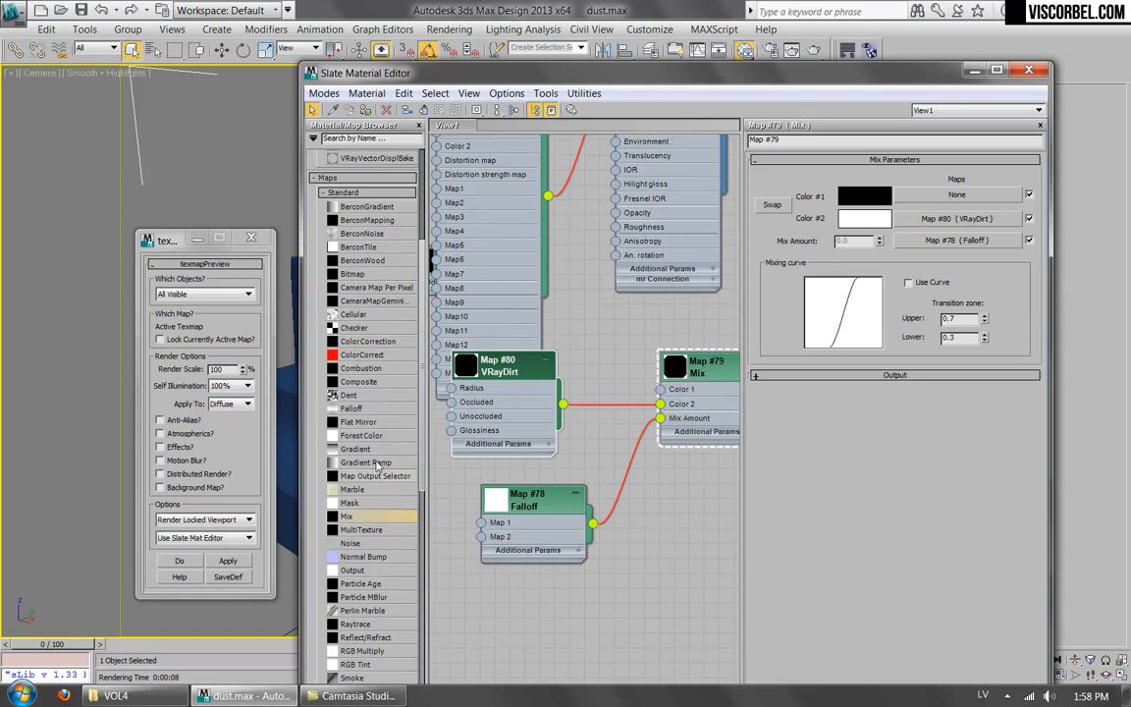
{"action": "left_click_drag", "start_coordinate": [613, 400], "coordinate": [613, 402]}
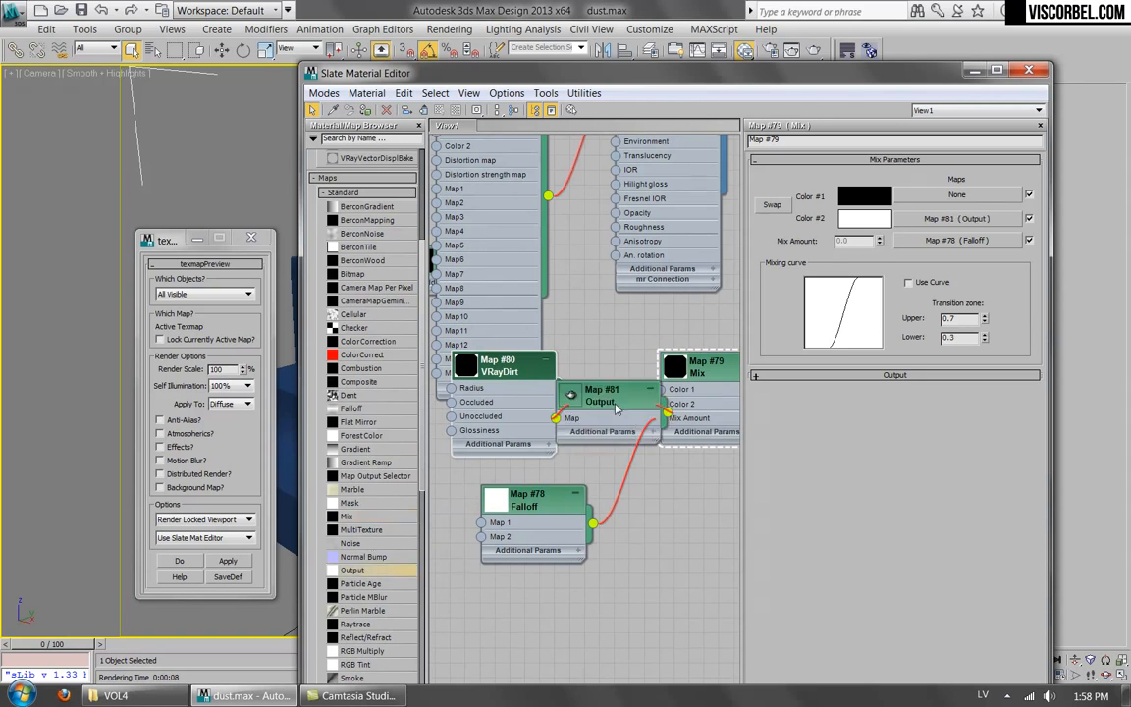
{"action": "left_click_drag", "start_coordinate": [494, 369], "coordinate": [435, 400]}
{"action": "left_click_drag", "start_coordinate": [614, 391], "coordinate": [598, 395]}
Step: Enable the Output map's color map and shape its mono curve into a steep step rising to about 1.004 at 0.347
{"action": "double_click", "coordinate": [593, 400]}
{"action": "left_click", "coordinate": [819, 232]}
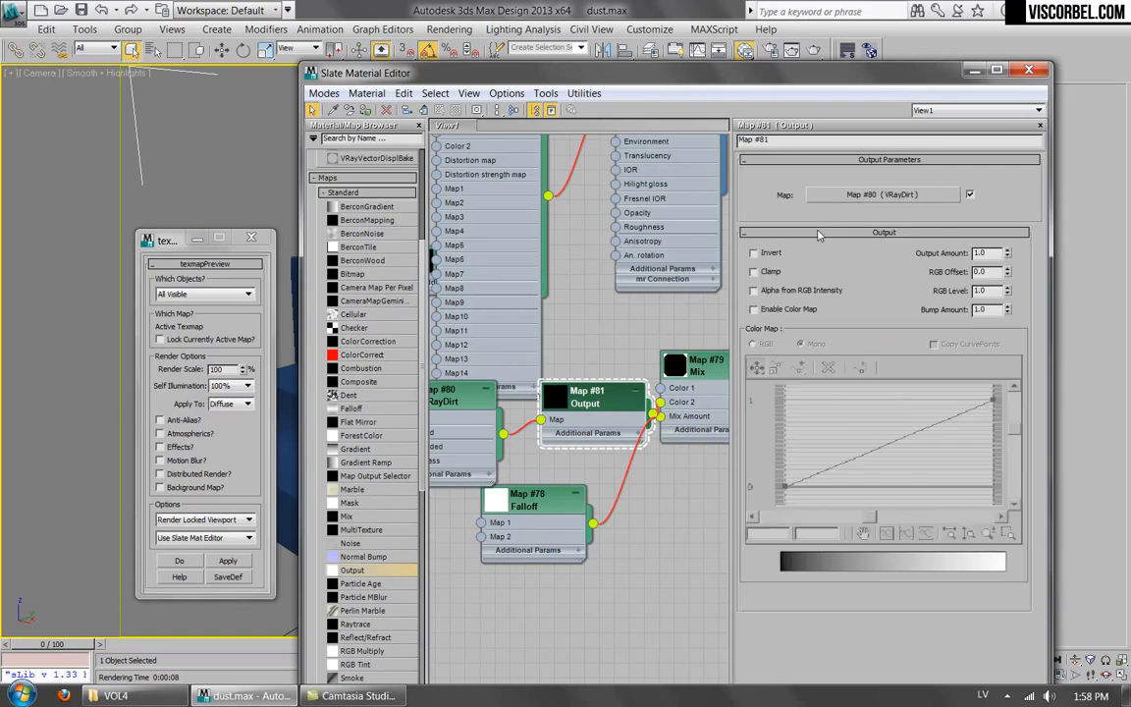
{"action": "left_click", "coordinate": [778, 310]}
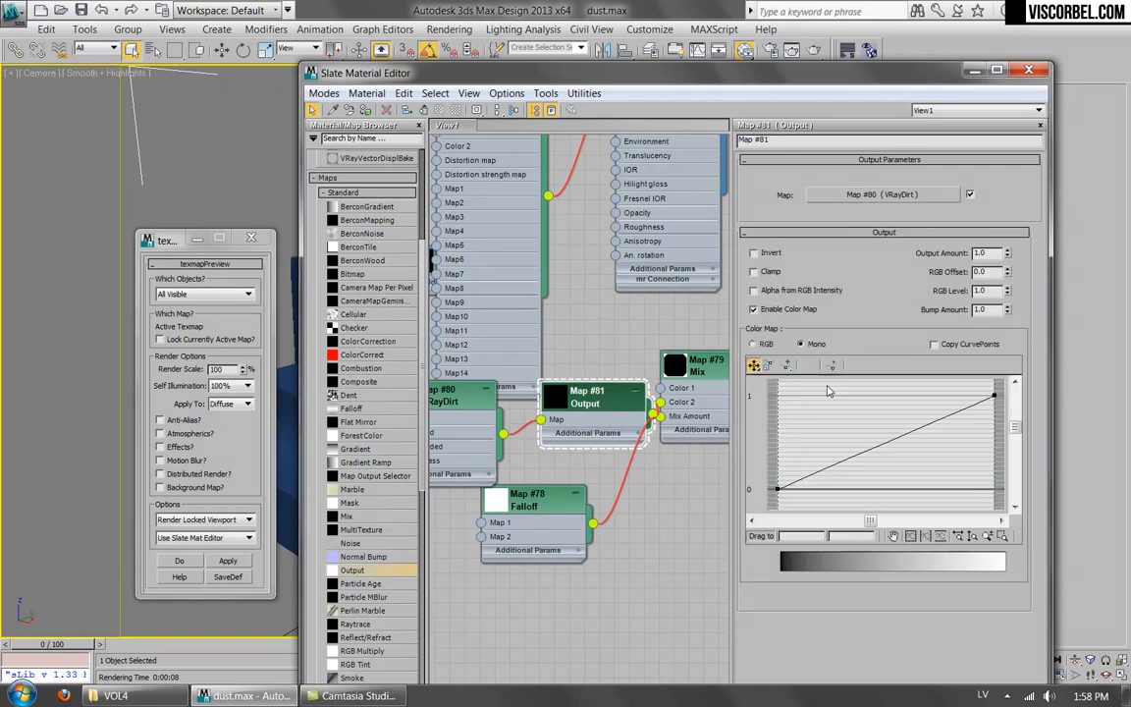
{"action": "left_click", "coordinate": [826, 468]}
{"action": "left_click_drag", "start_coordinate": [825, 470], "coordinate": [852, 399]}
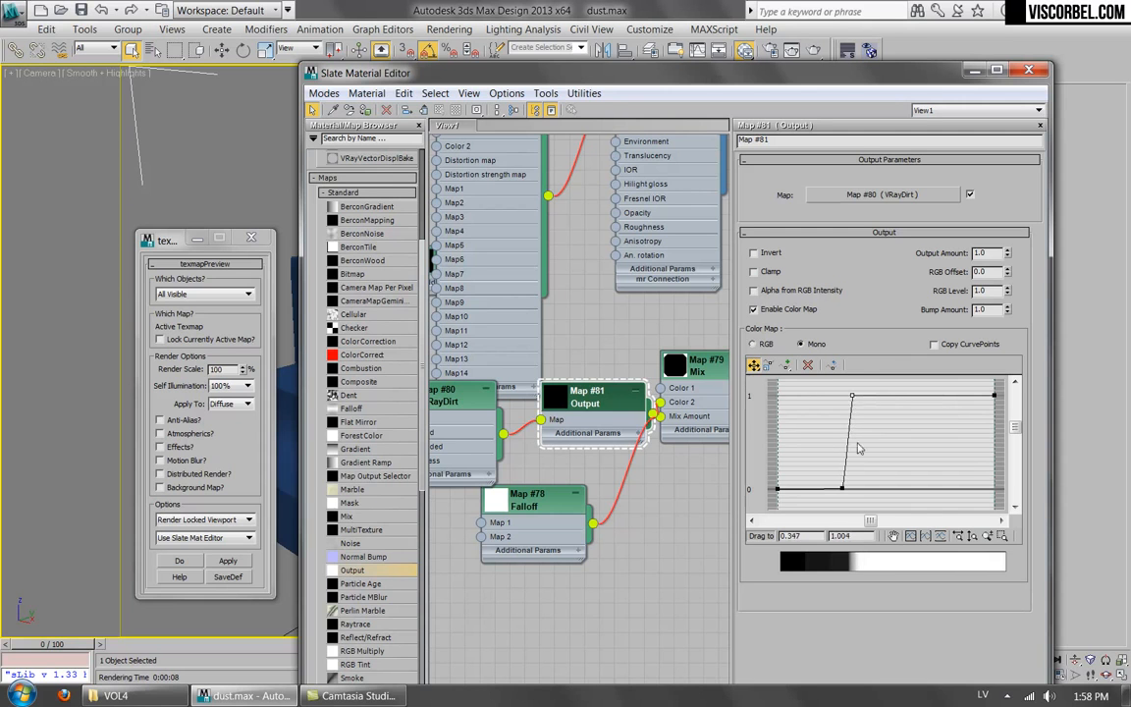
Step: Render the camera view to check the dust with the Output map's sharpened curve
{"action": "left_click", "coordinate": [744, 50]}
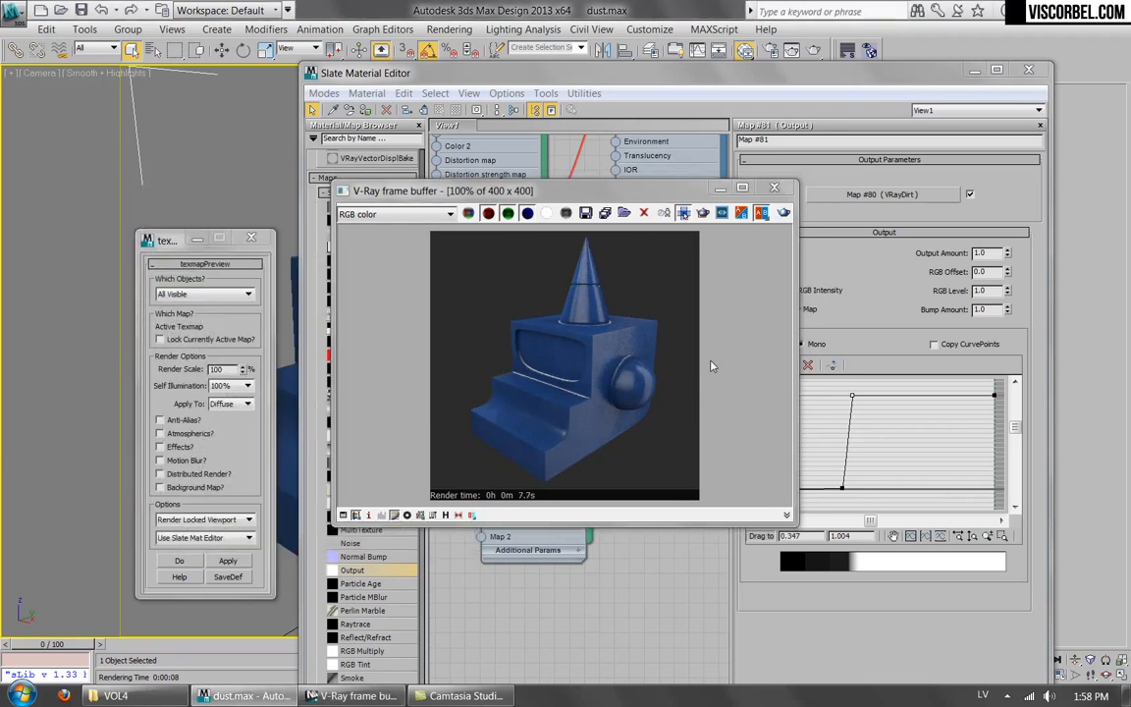
{"action": "left_click", "coordinate": [722, 309]}
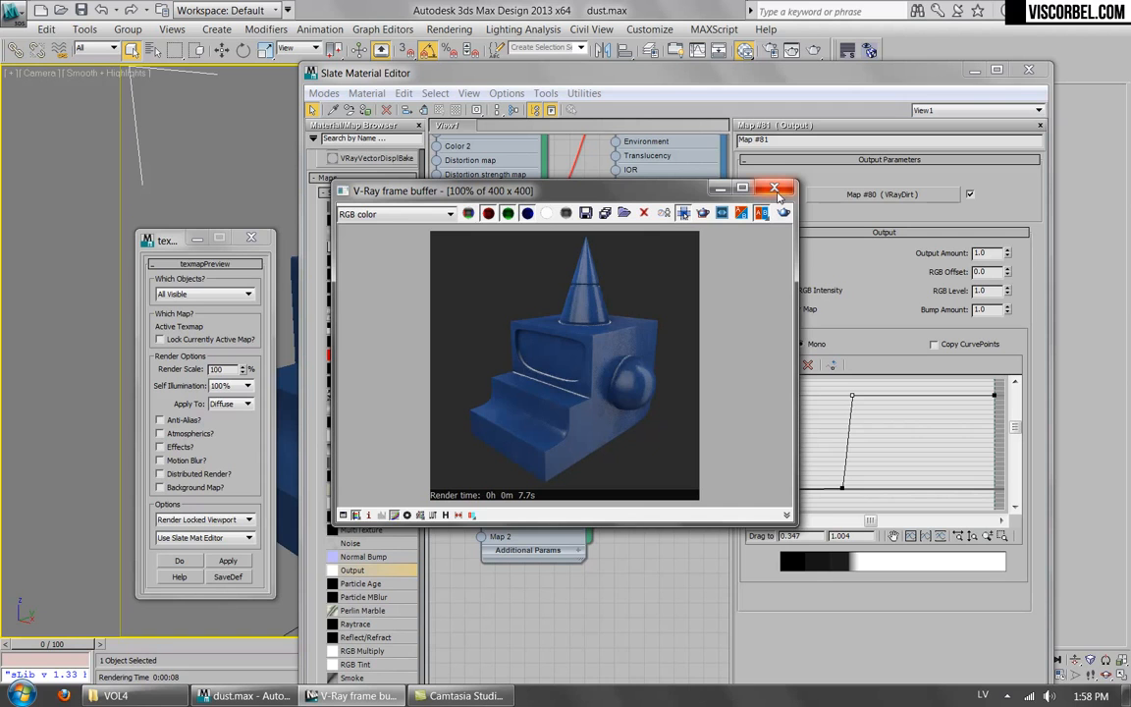